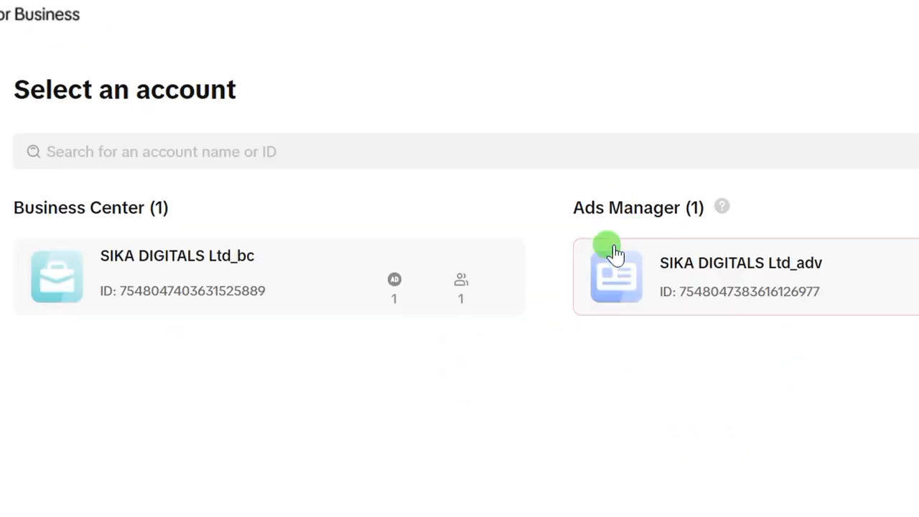
Open the SIKA DIGITALS Ltd_adv Ads Manager account, look at its campaign list and return to the dashboard
left_click(713, 296)
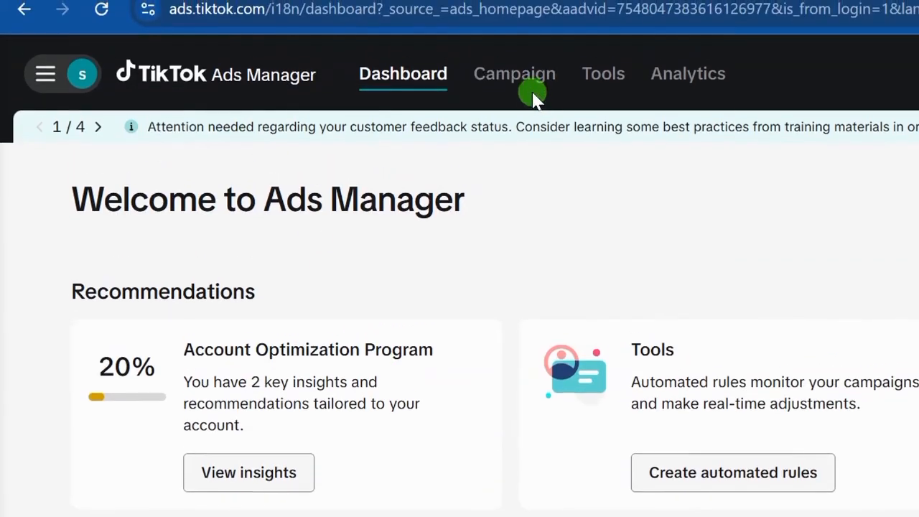
left_click(516, 57)
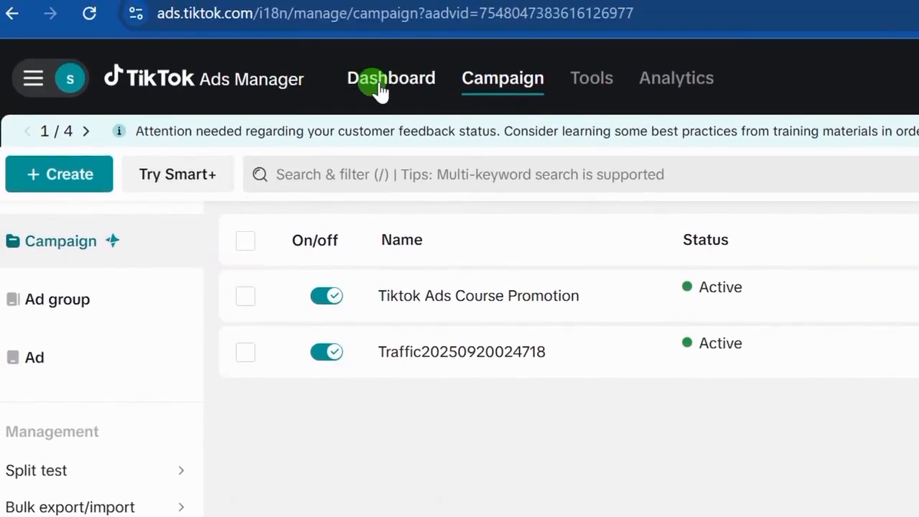
left_click(379, 83)
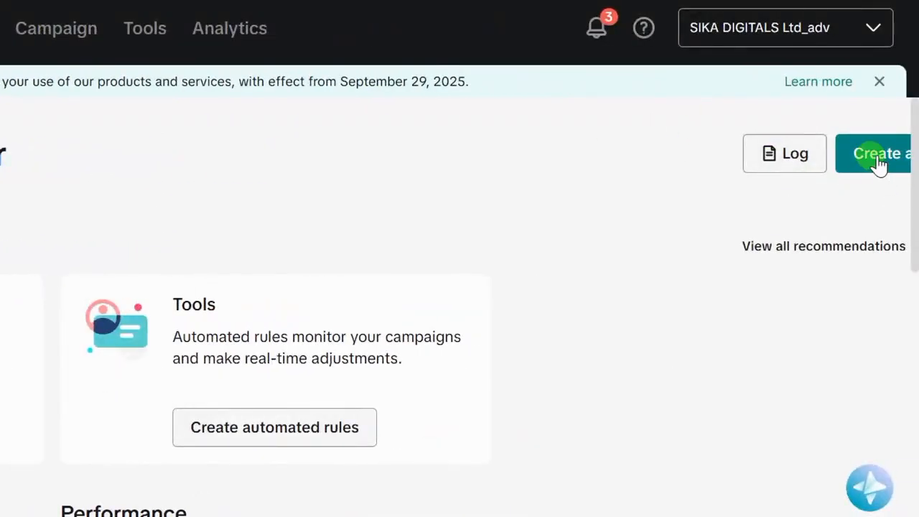
Start a new ad with the Lead generation objective and the Manual campaign setup
left_click(867, 169)
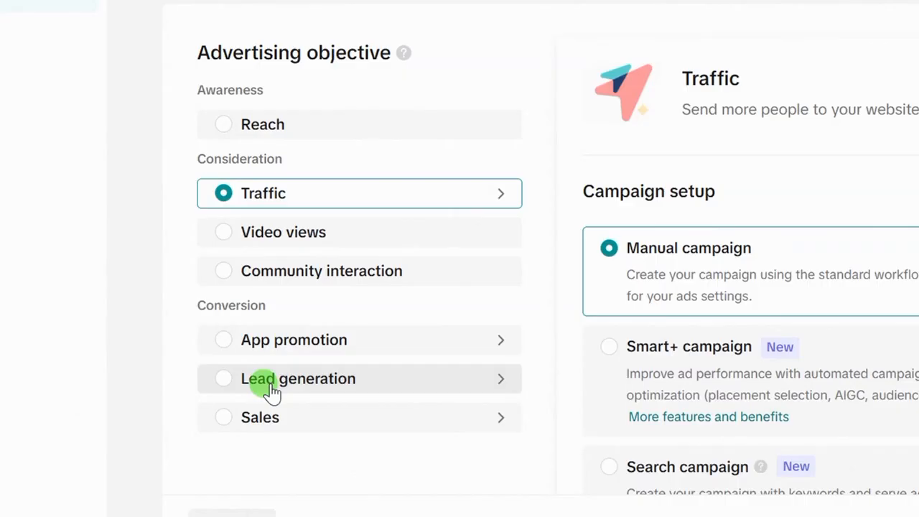
left_click(224, 381)
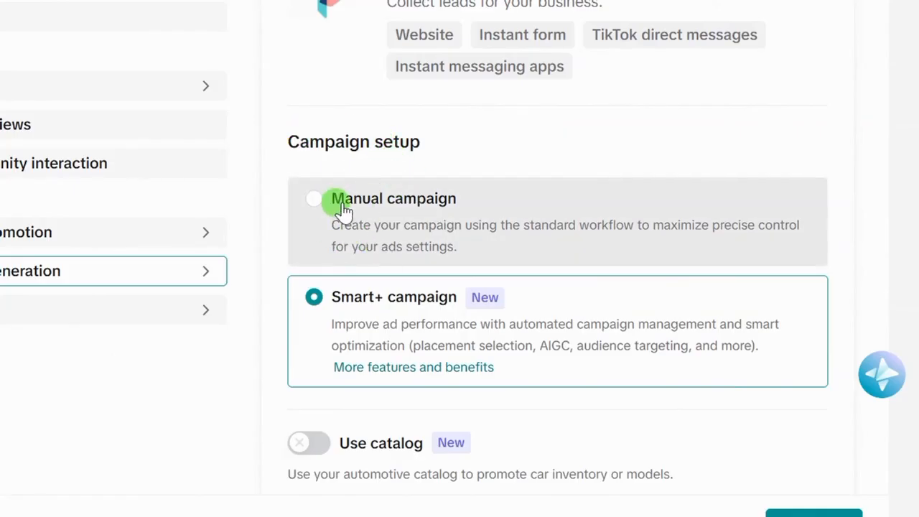
left_click(318, 207)
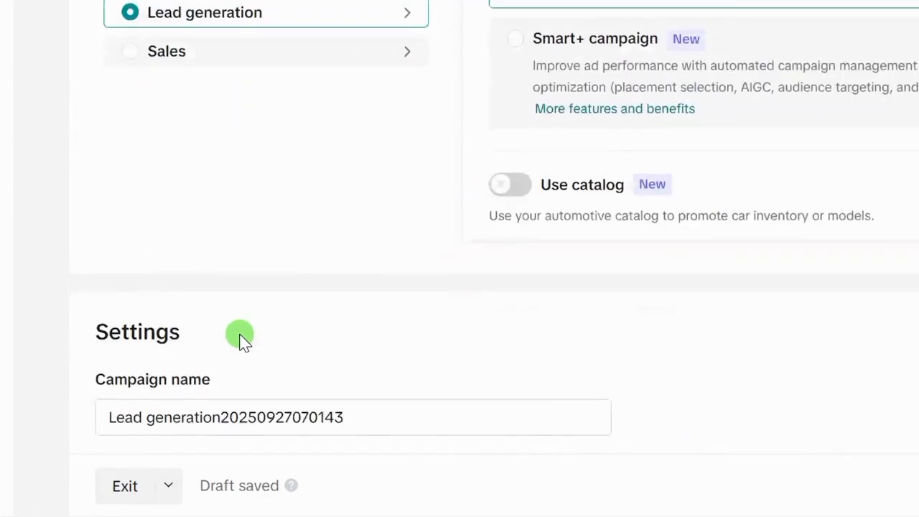
Name the campaign Sales Ad and copy that name for reuse
scroll(241, 338, "down", 3)
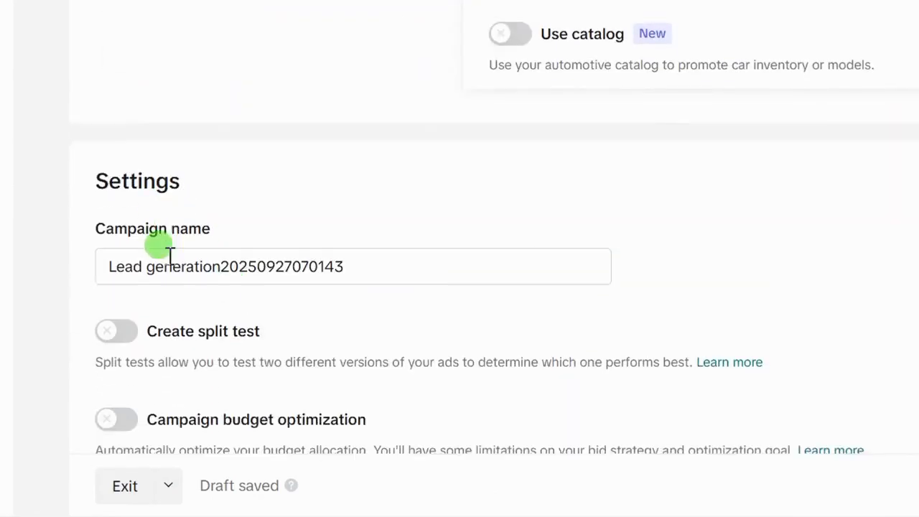
left_click_drag(359, 205, 109, 206)
left_click_drag(224, 203, 143, 208)
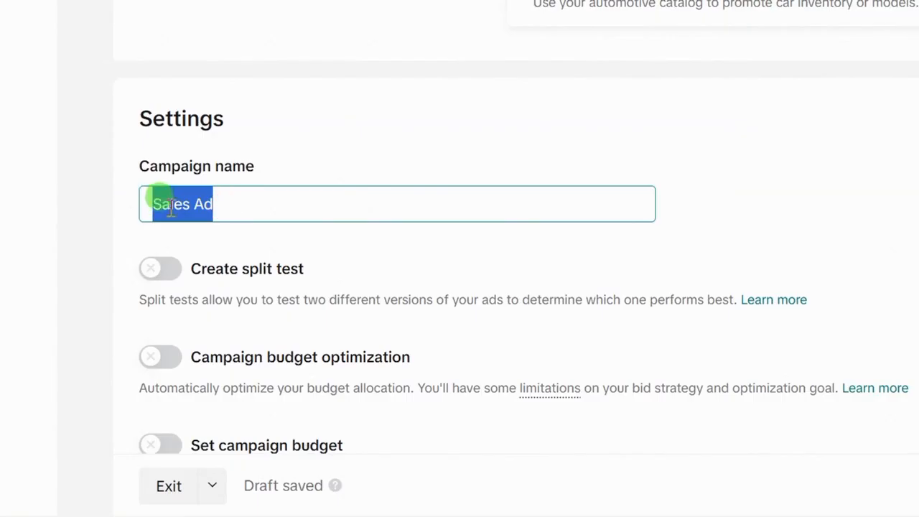
right_click(177, 205)
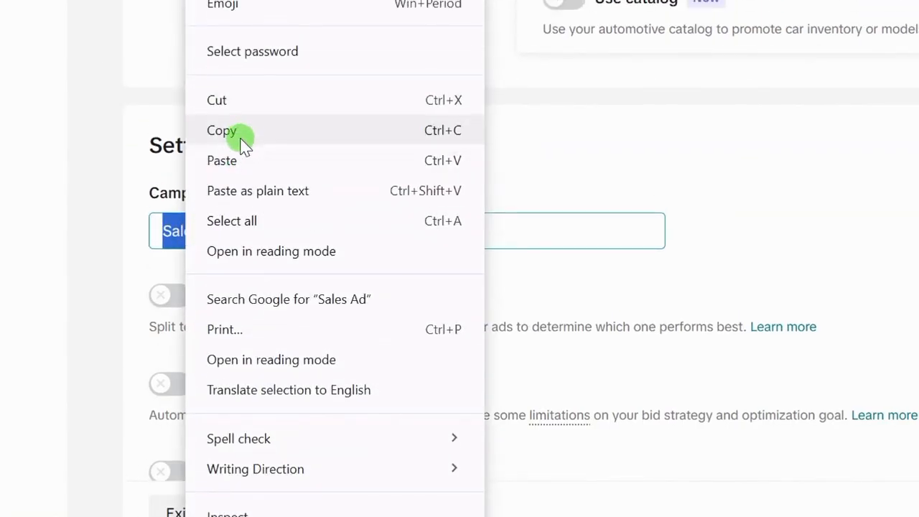
left_click(230, 106)
left_click(242, 232)
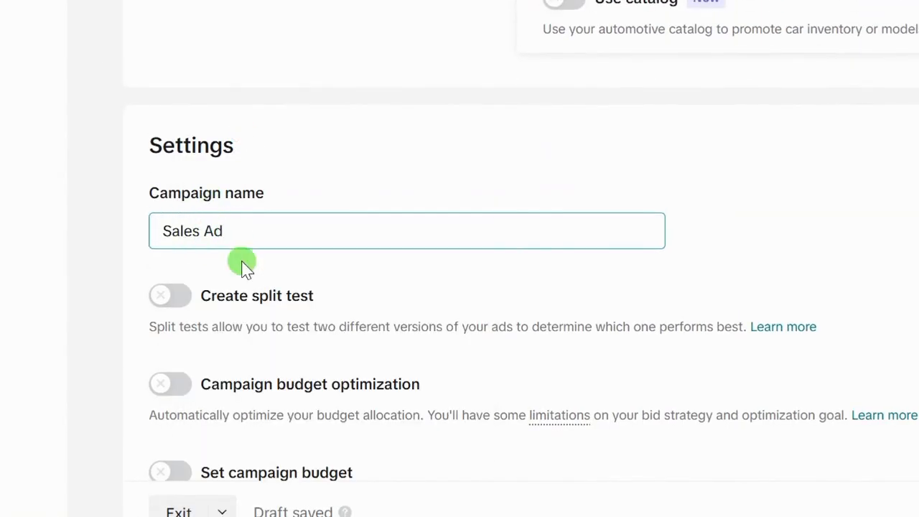
Check the split test and budget options, then continue from the campaign settings to the ad group setup
scroll(228, 285, "down", 2)
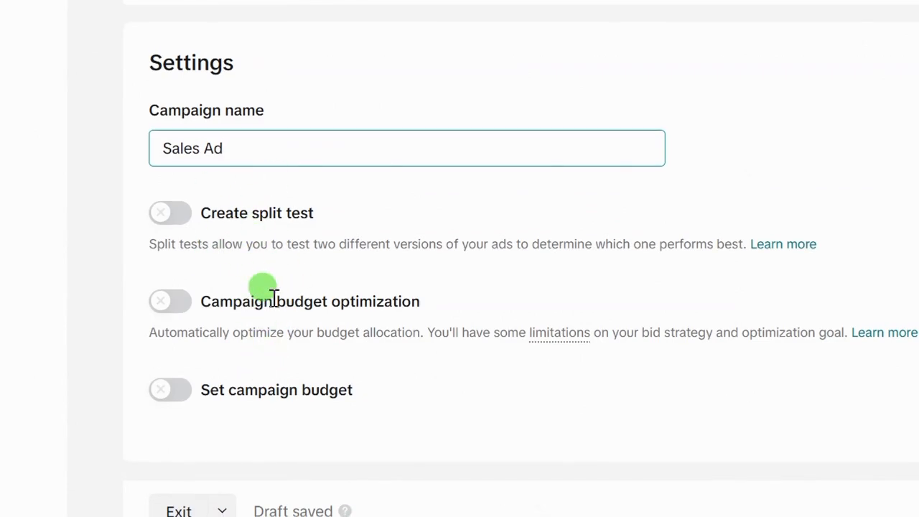
scroll(280, 293, "up", 3)
left_click(782, 489)
left_click(787, 491)
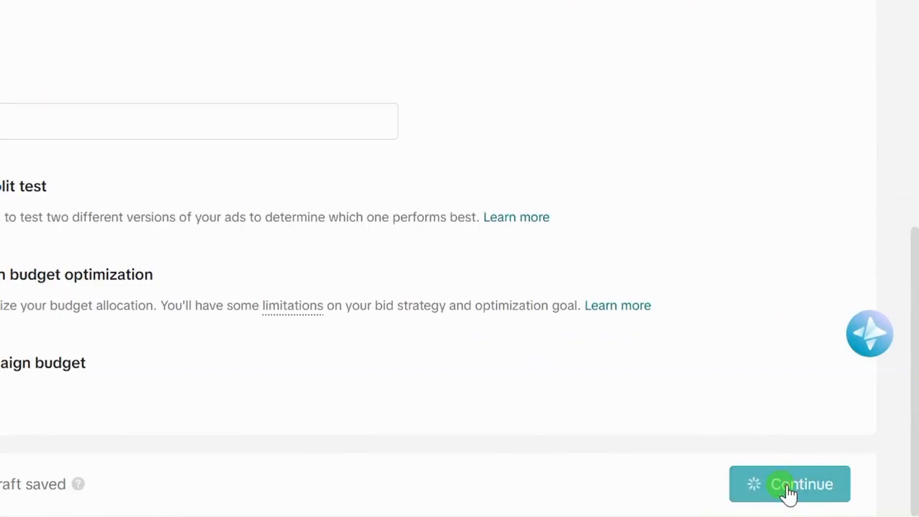
Replace the default ad group name with the copied name Sales Ad
left_click_drag(326, 106, 127, 111)
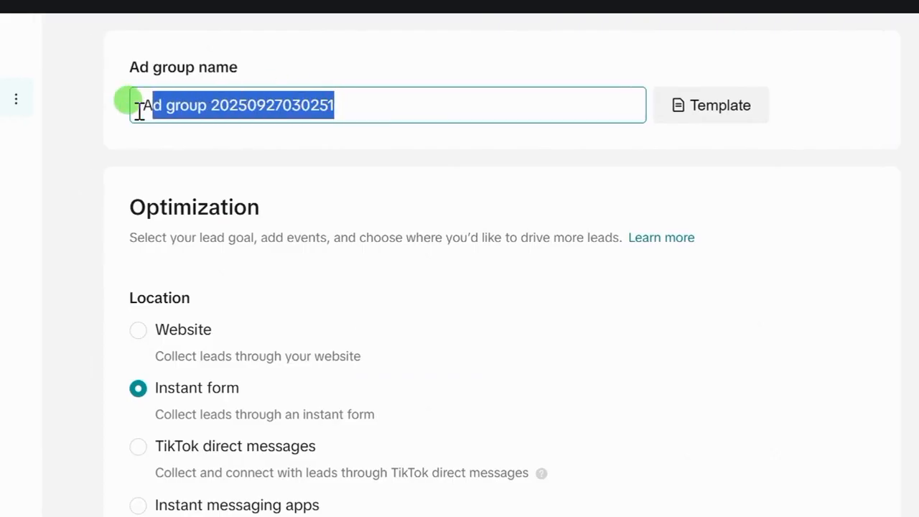
right_click(185, 113)
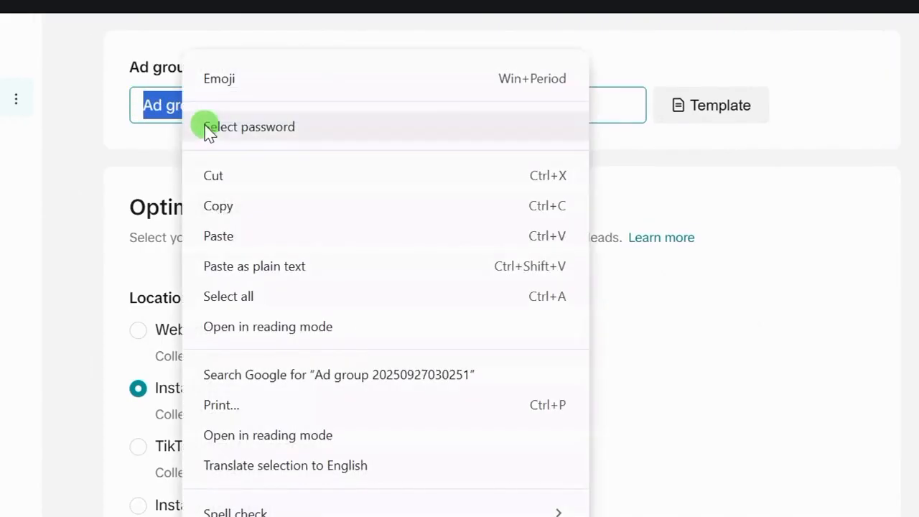
left_click(233, 240)
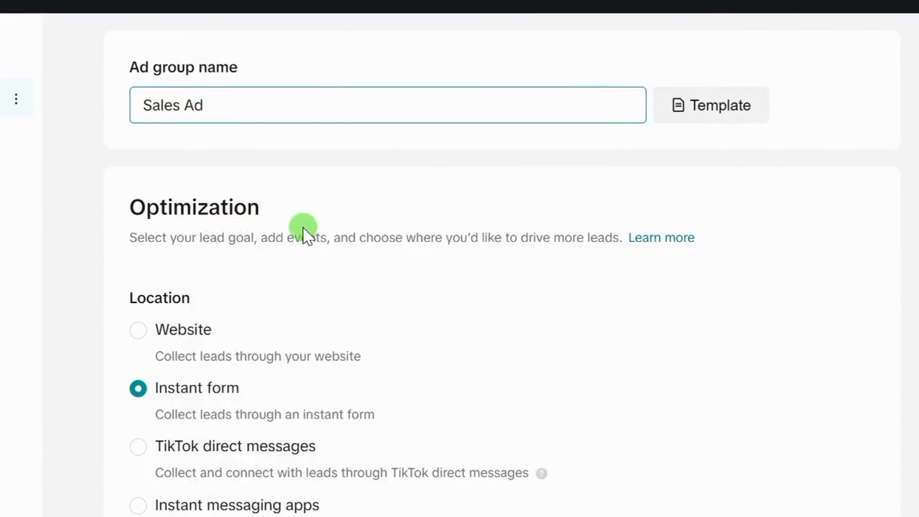
Set the ad group's optimization location to TikTok direct messages for collecting leads
scroll(309, 269, "down", 2)
left_click(138, 337)
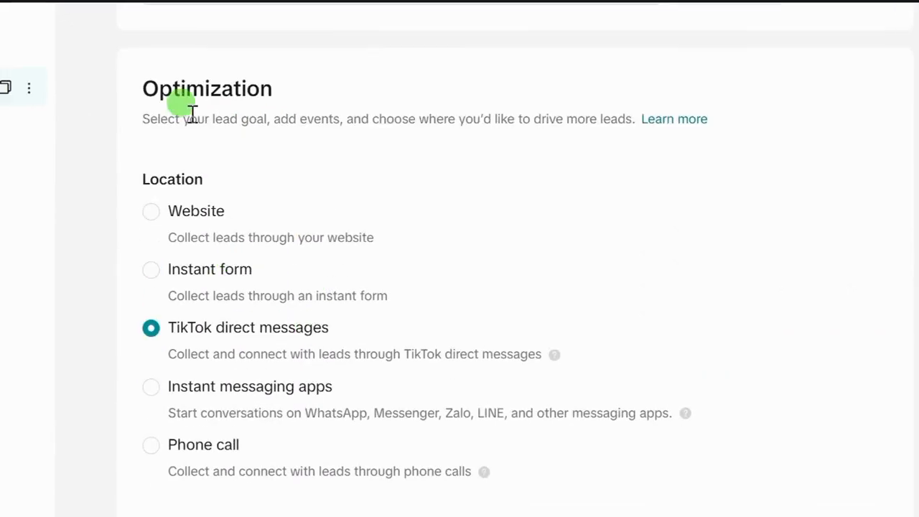
scroll(227, 140, "down", 2)
scroll(211, 102, "up", 2)
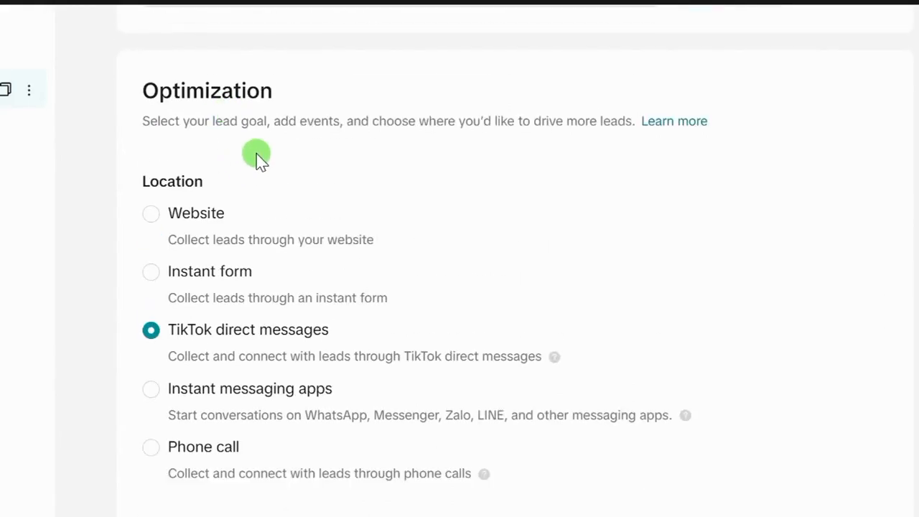
Set the ad group's optimization goal to Conversations
scroll(261, 222, "down", 2)
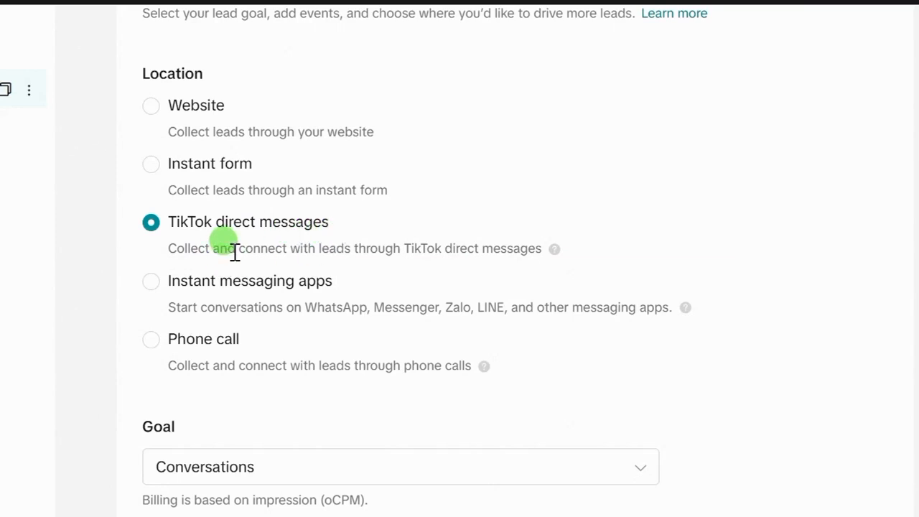
scroll(237, 255, "down", 3)
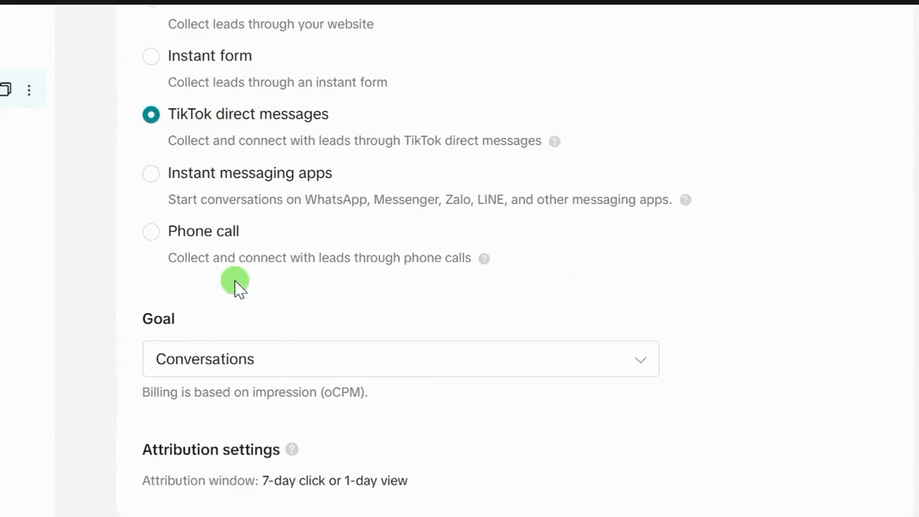
scroll(233, 283, "down", 3)
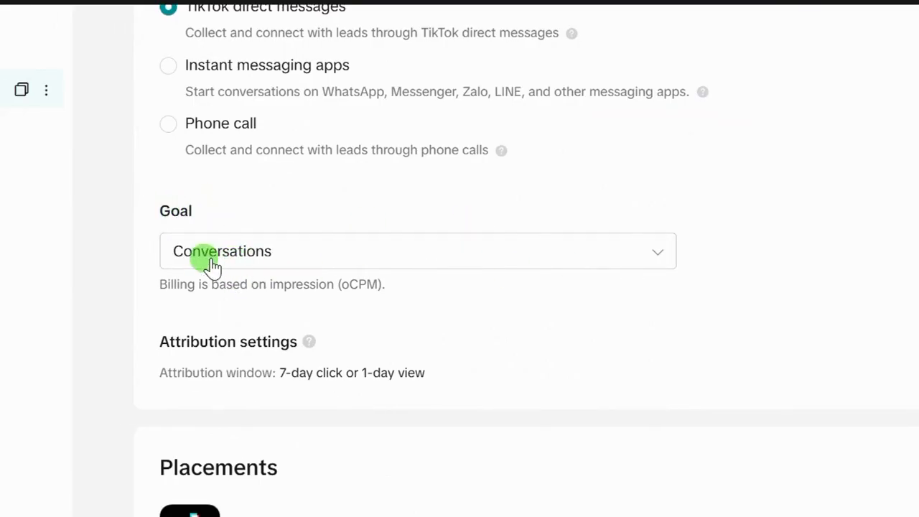
left_click(654, 253)
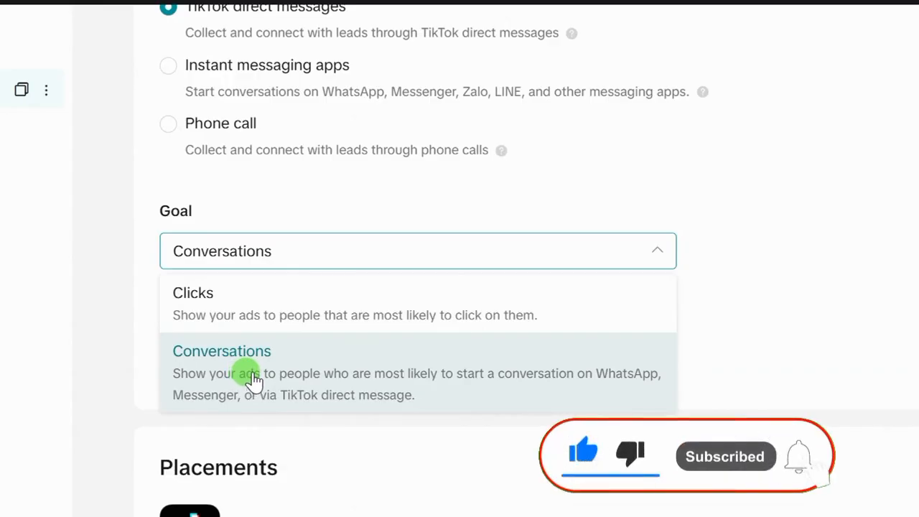
left_click(231, 359)
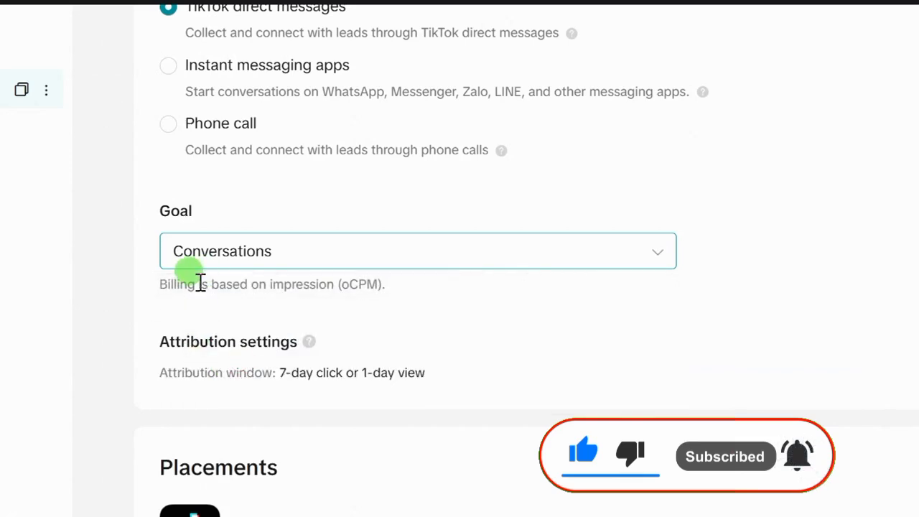
Review the attribution settings and expand the advanced placement settings to check user comments, video download and video sharing
scroll(220, 263, "down", 2)
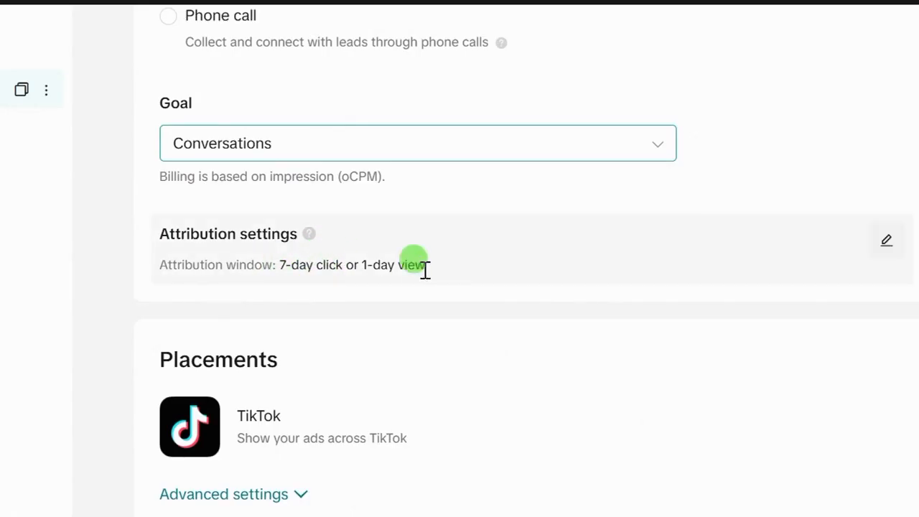
scroll(410, 321, "down", 3)
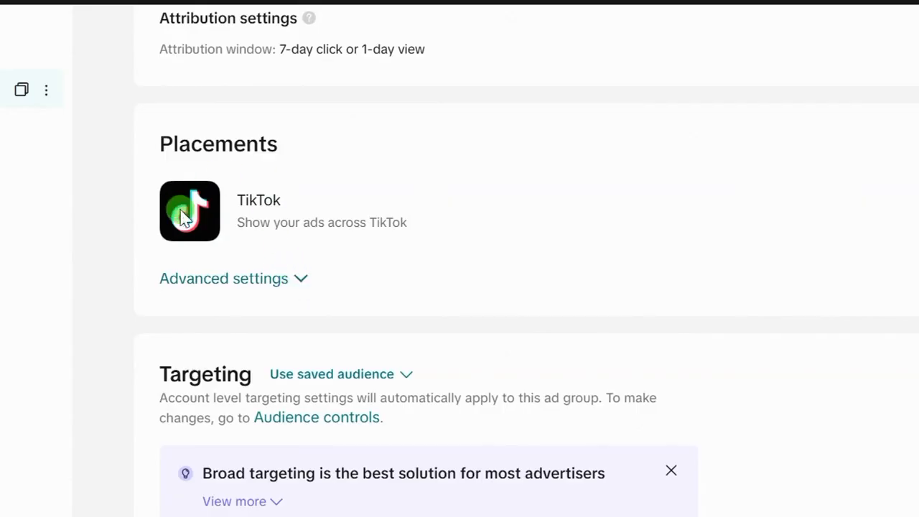
left_click(300, 284)
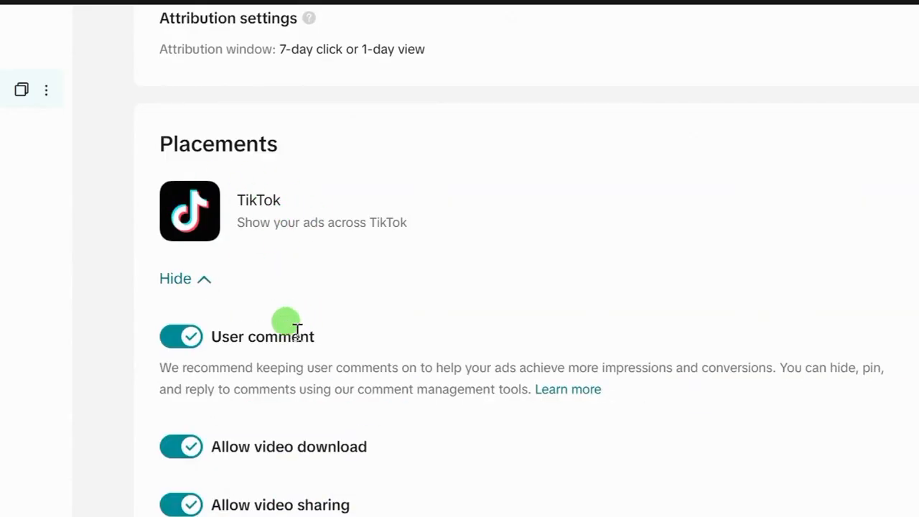
scroll(302, 334, "down", 2)
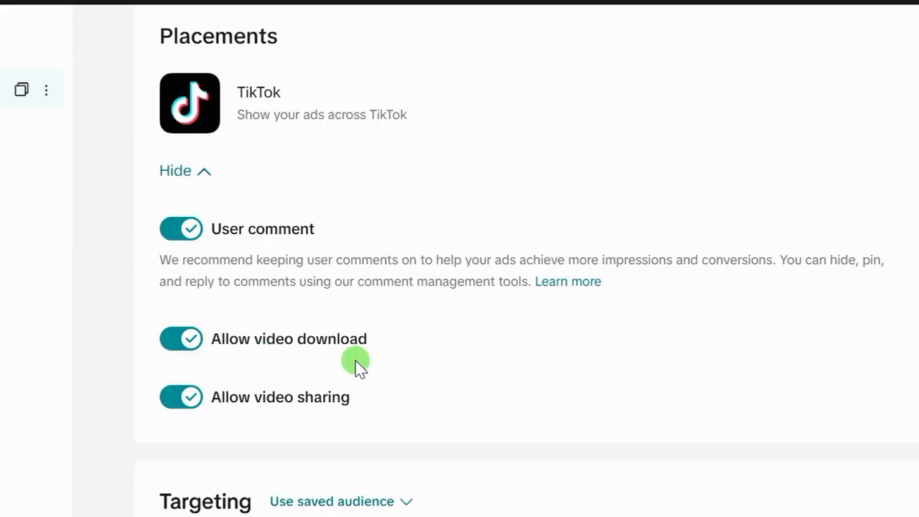
scroll(334, 270, "down", 2)
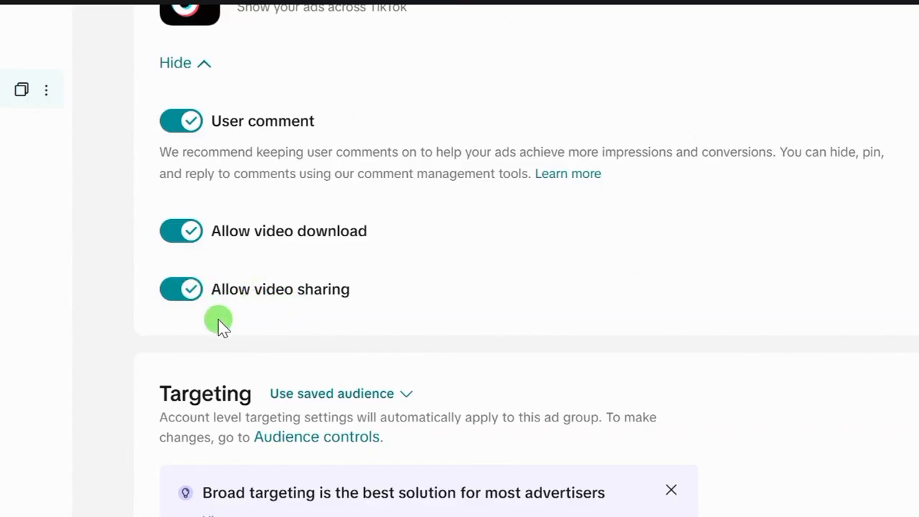
Examine the Targeting section and browse the countries available for the target location, leaving Nigeria selected
scroll(219, 324, "down", 3)
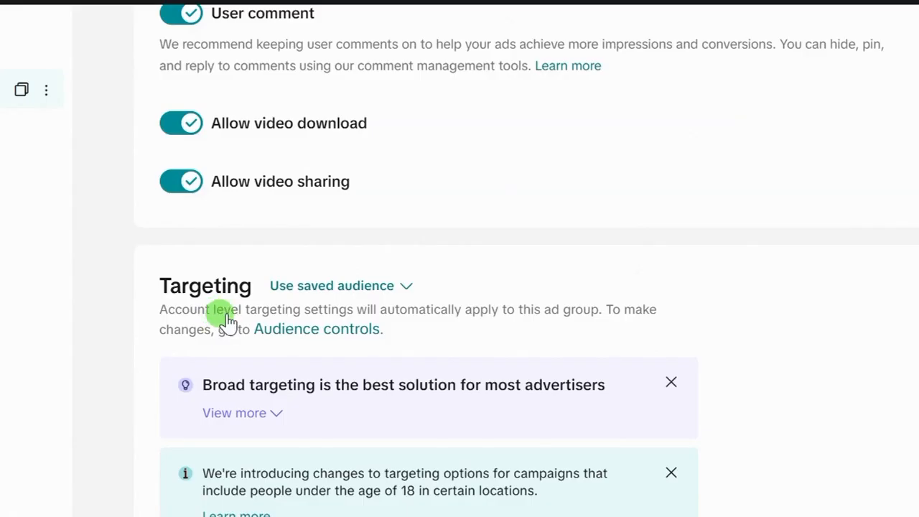
scroll(215, 332, "down", 6)
scroll(201, 312, "up", 7)
scroll(203, 297, "down", 4)
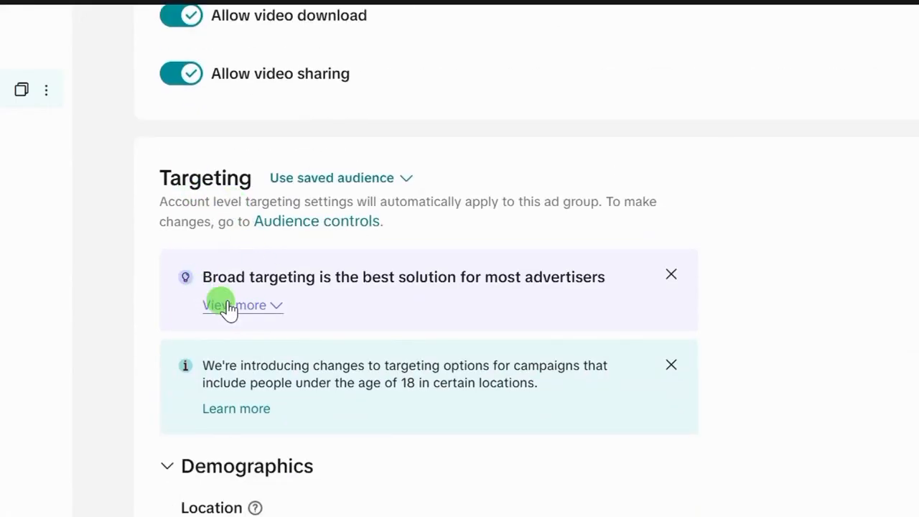
scroll(350, 353, "down", 1)
scroll(283, 314, "down", 8)
scroll(283, 205, "up", 3)
scroll(323, 111, "down", 3)
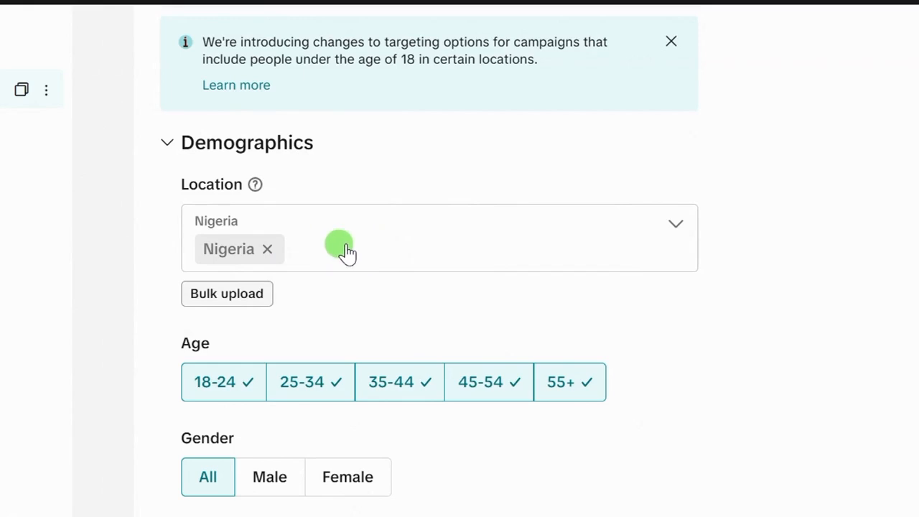
left_click(676, 228)
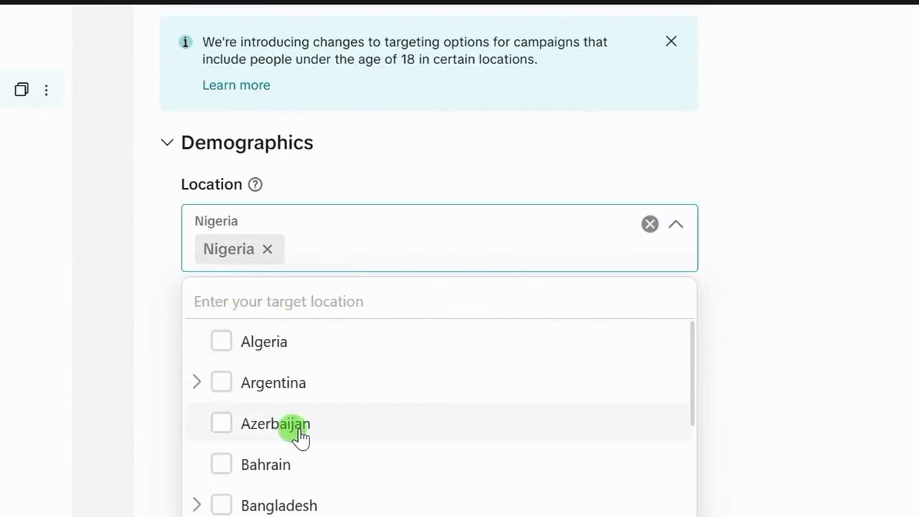
scroll(300, 437, "down", 5)
scroll(298, 435, "down", 8)
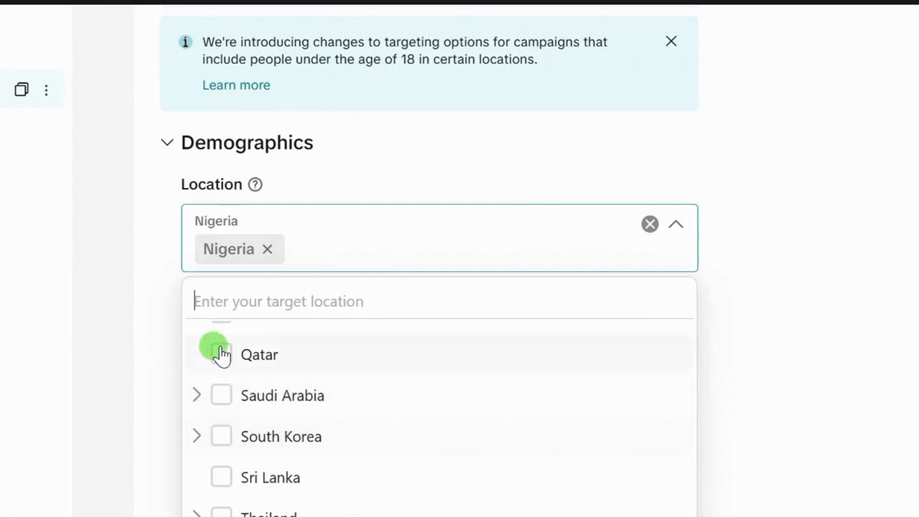
left_click(169, 321)
Review the age, gender, languages and spending power options of the target audience
scroll(180, 287, "down", 3)
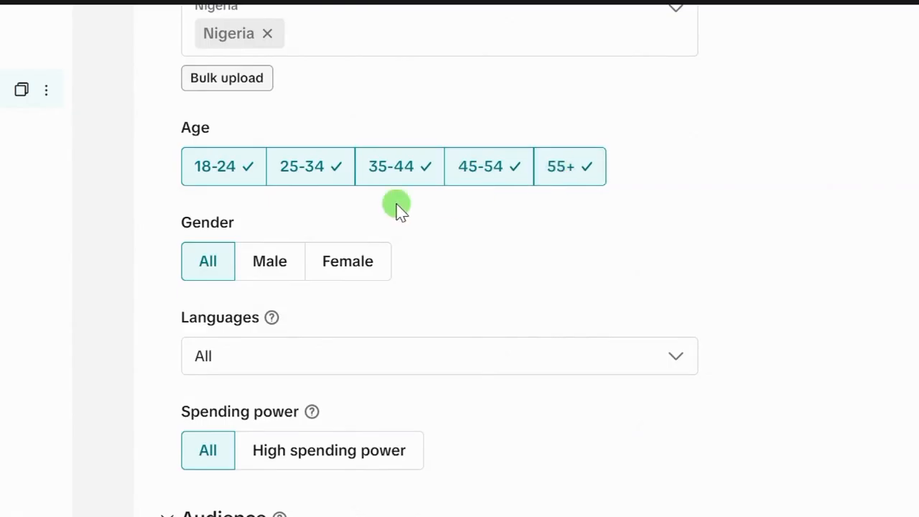
scroll(216, 157, "down", 2)
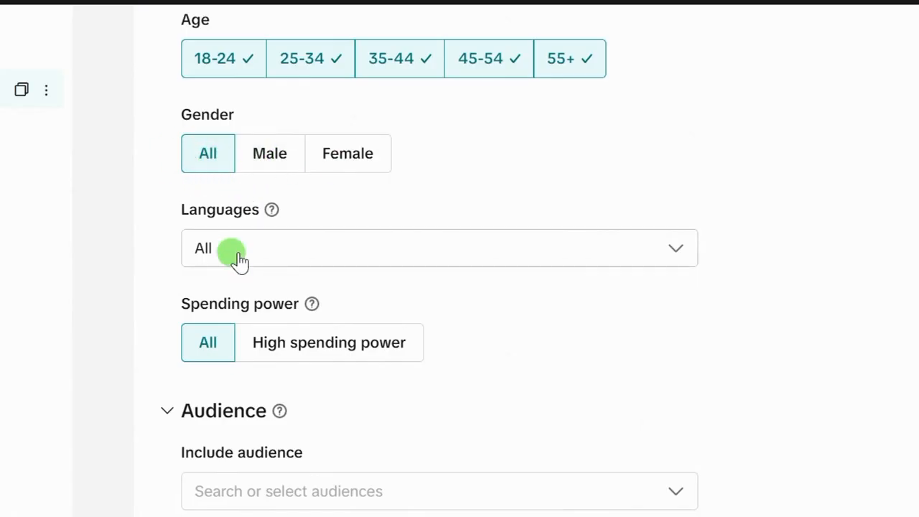
scroll(183, 137, "down", 3)
scroll(215, 140, "up", 2)
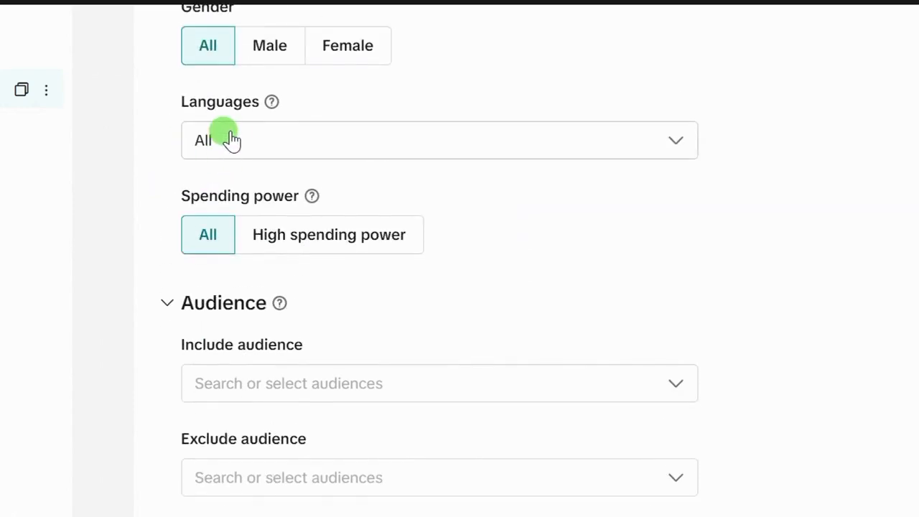
Browse the languages available for the target audience, leaving the language setting at All
left_click(675, 143)
scroll(323, 359, "down", 5)
scroll(314, 353, "down", 10)
left_click(151, 319)
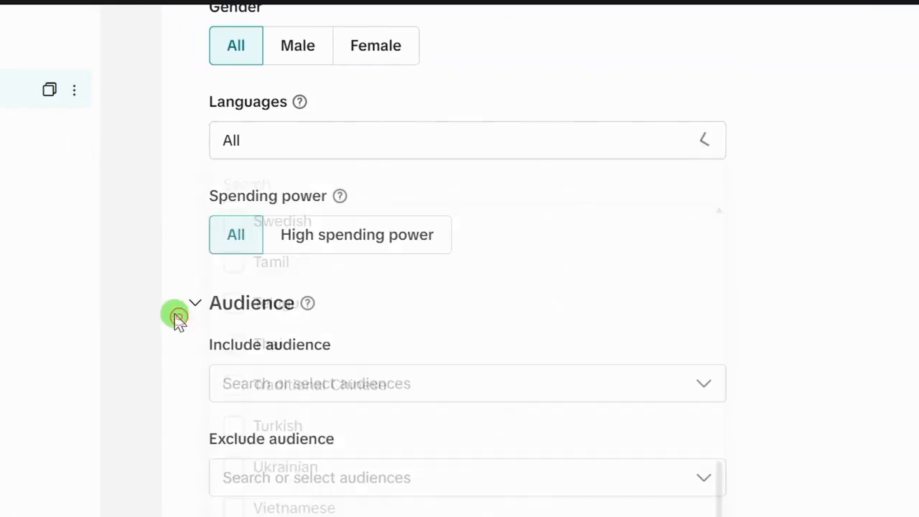
Check the Include audience options in the Audience section without selecting an audience
scroll(242, 234, "down", 3)
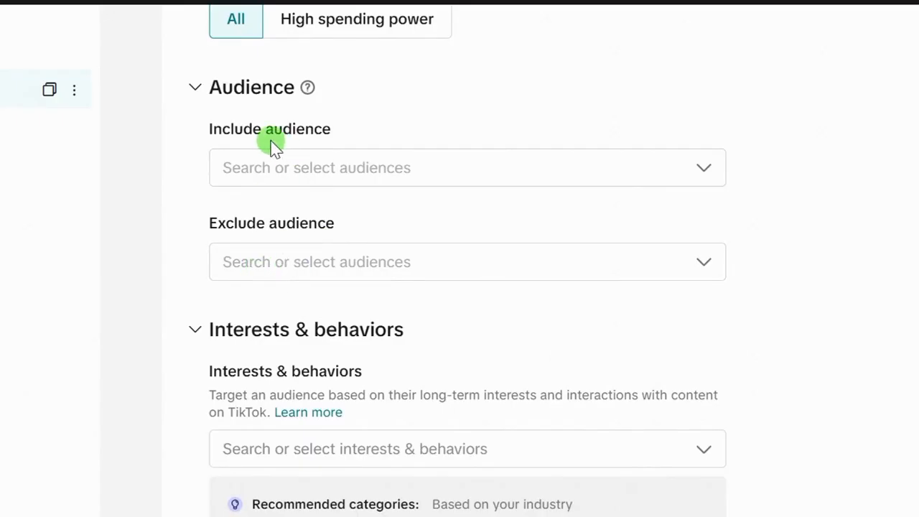
left_click(701, 173)
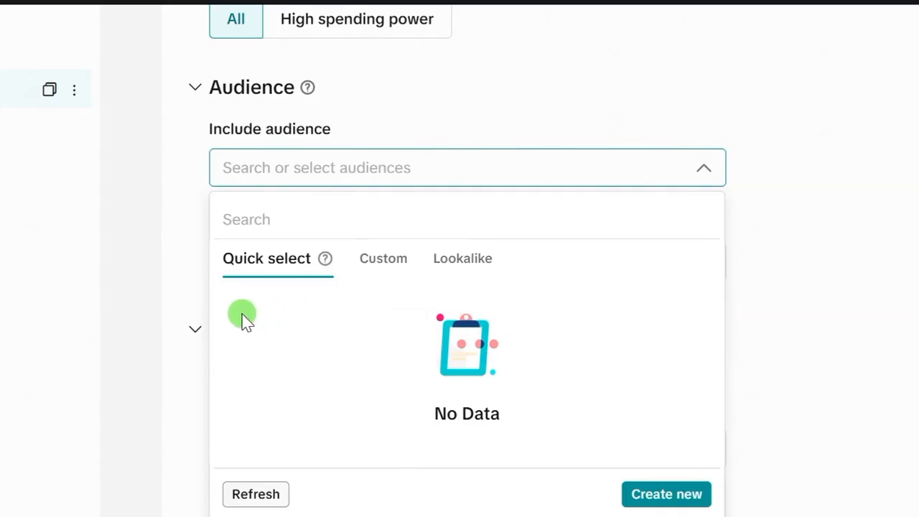
left_click(185, 252)
Add Business Services, Tech & Electronics, Education and Food & Beverage as targeted interests under Interests & behaviors
scroll(197, 257, "down", 3)
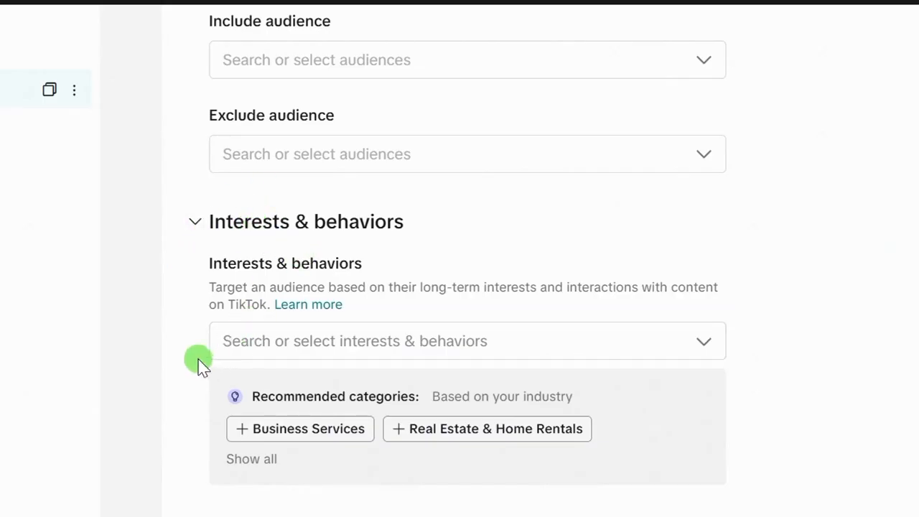
scroll(199, 365, "down", 3)
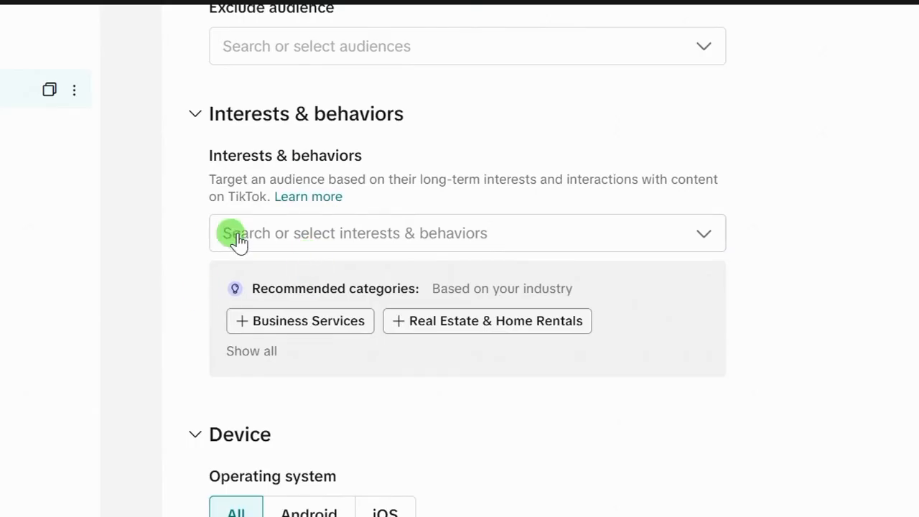
left_click(664, 246)
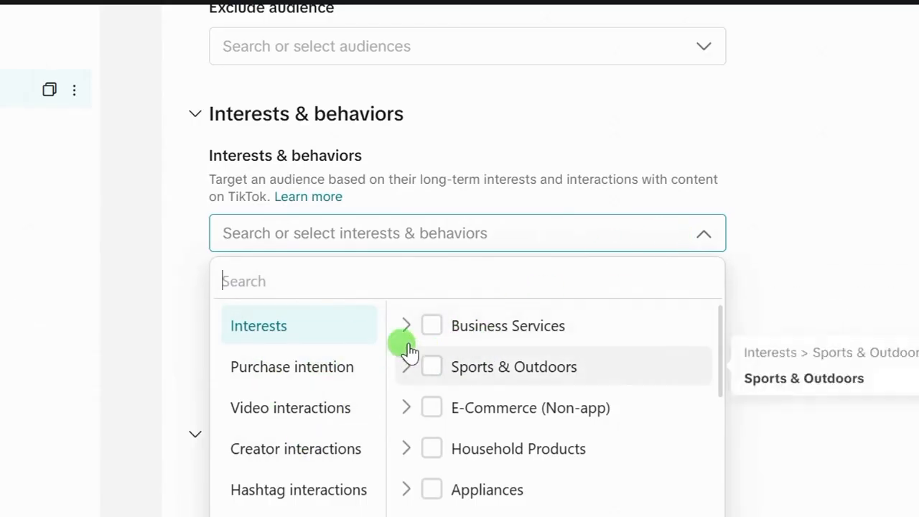
left_click(432, 328)
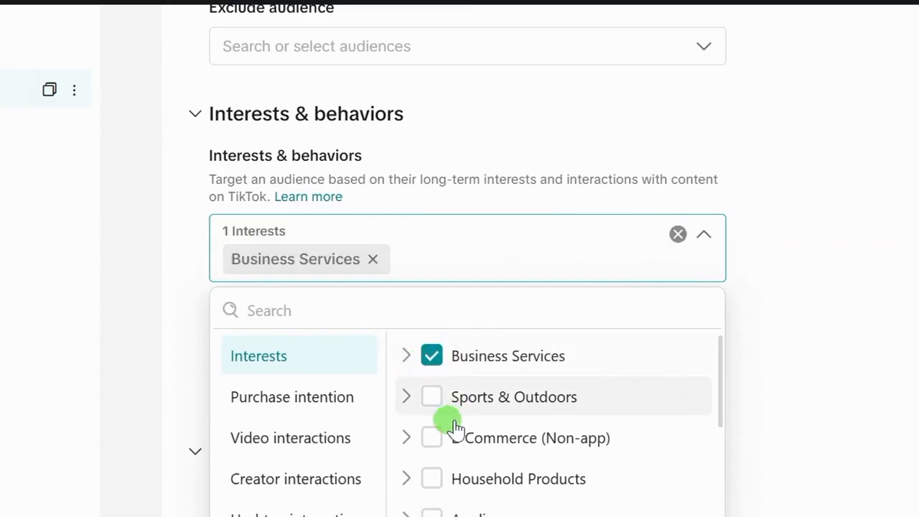
scroll(459, 423, "down", 5)
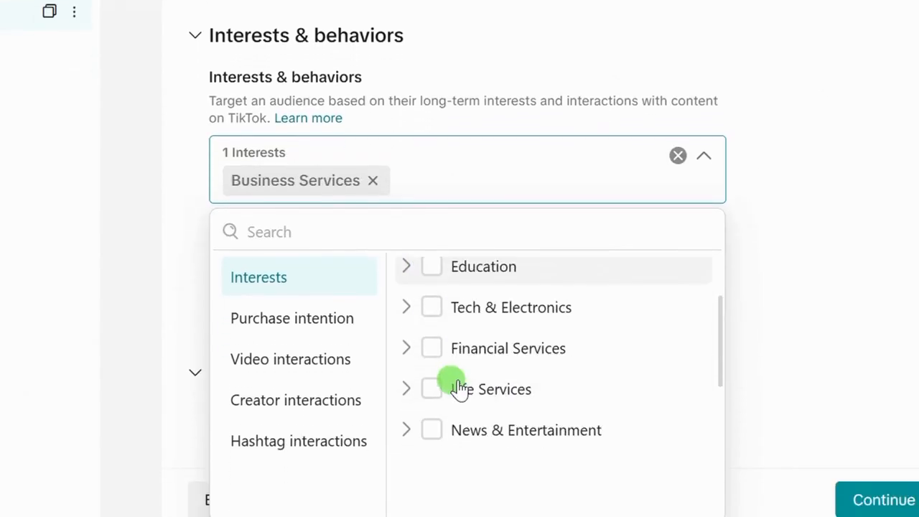
left_click(431, 307)
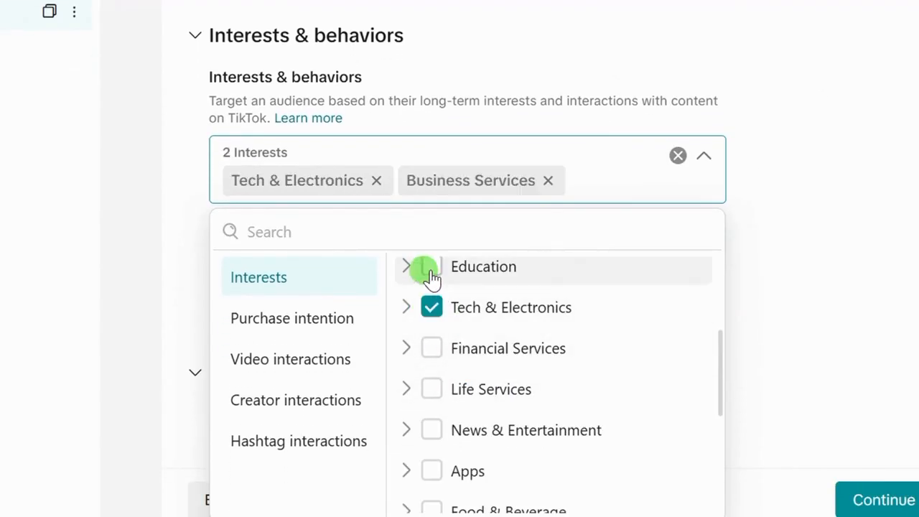
left_click(429, 273)
scroll(436, 387, "down", 3)
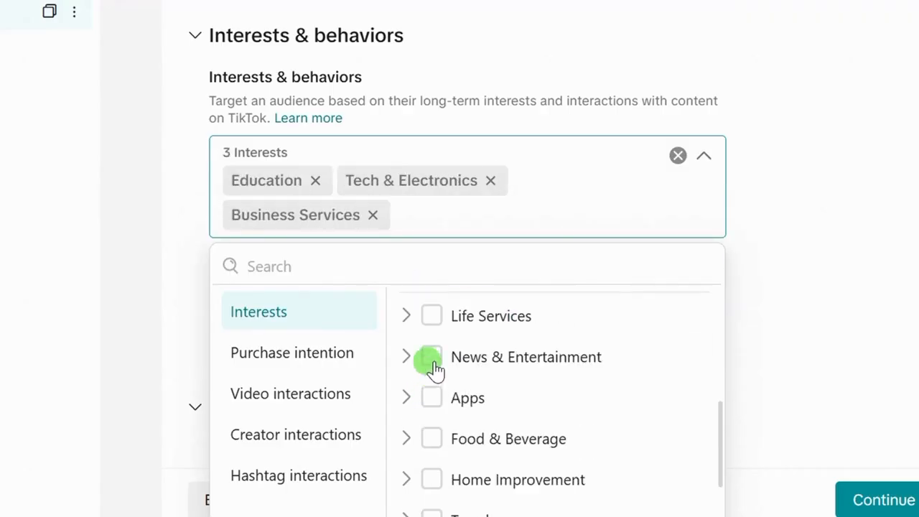
left_click(431, 333)
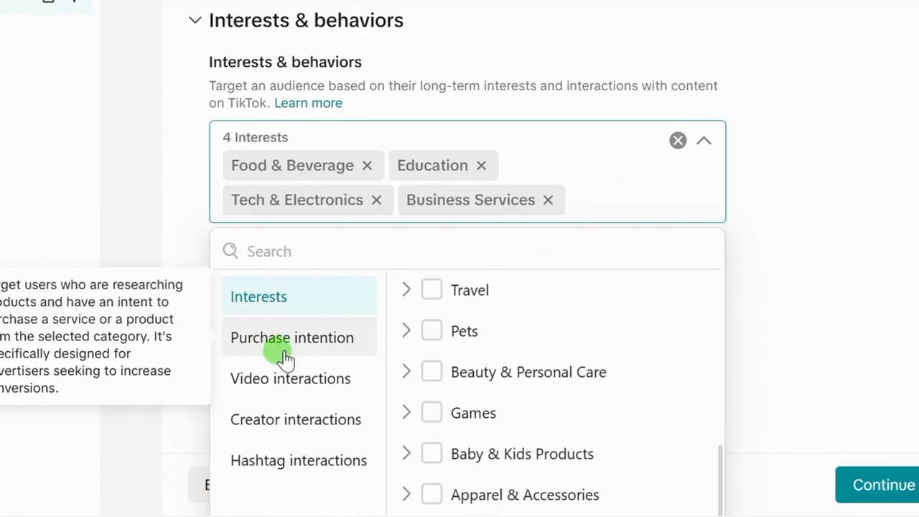
Add Tech & Electronics as a purchase intention and look through the video interactions categories without selecting any
left_click(306, 348)
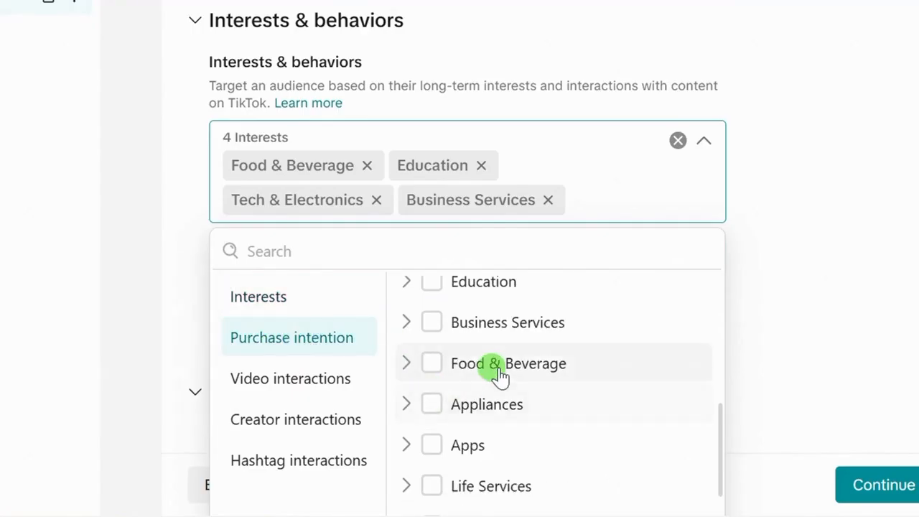
scroll(474, 359, "up", 3)
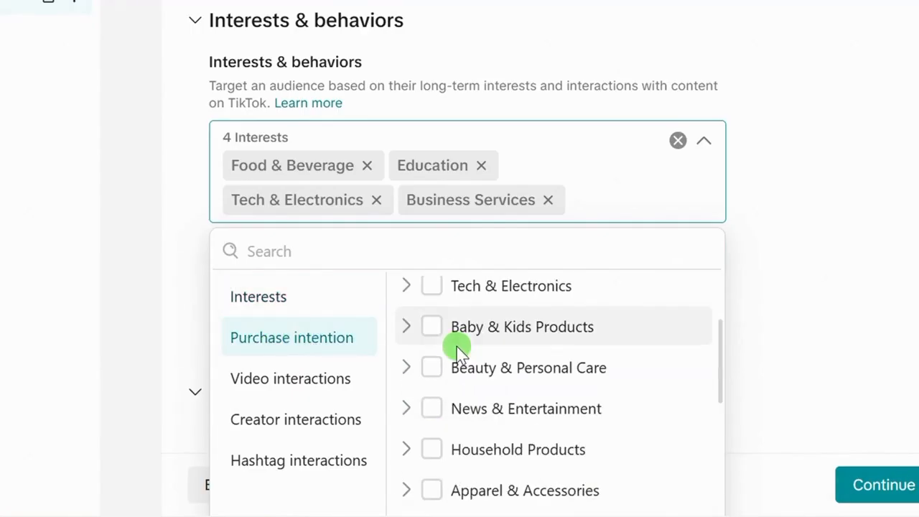
left_click(431, 290)
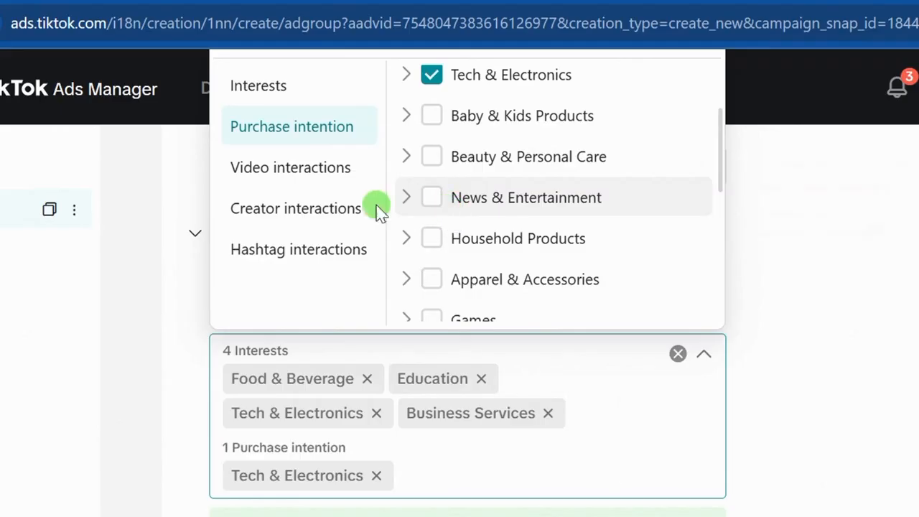
left_click(285, 174)
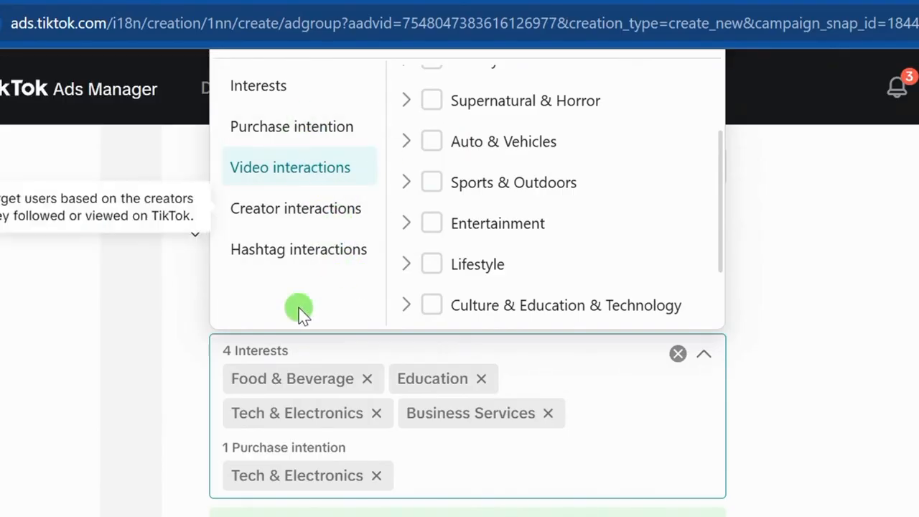
left_click(164, 370)
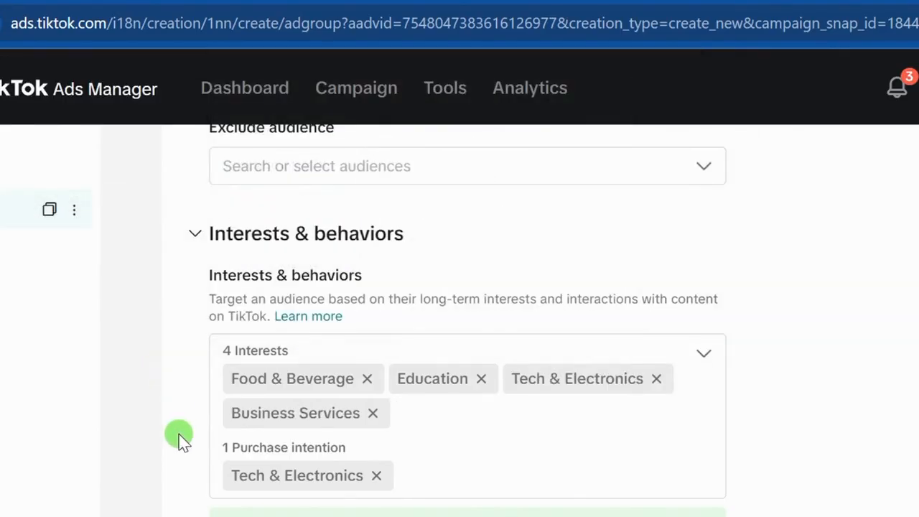
Review the operating system and OS version settings in the Device section and browse the device model brands, leaving All selected
scroll(180, 436, "down", 6)
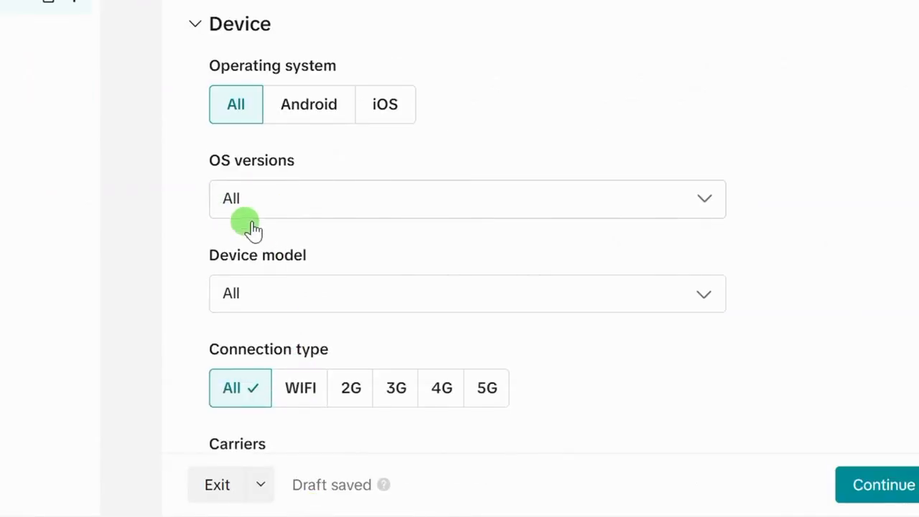
scroll(246, 246, "down", 2)
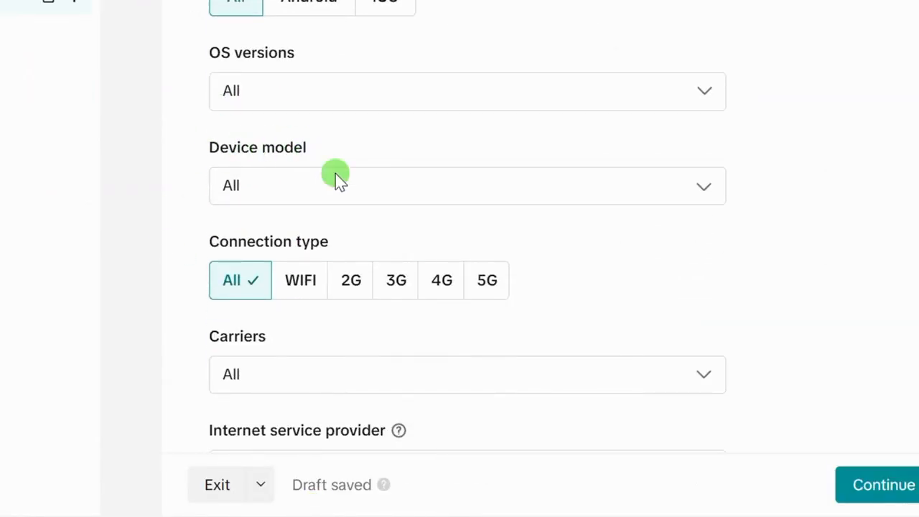
left_click(704, 190)
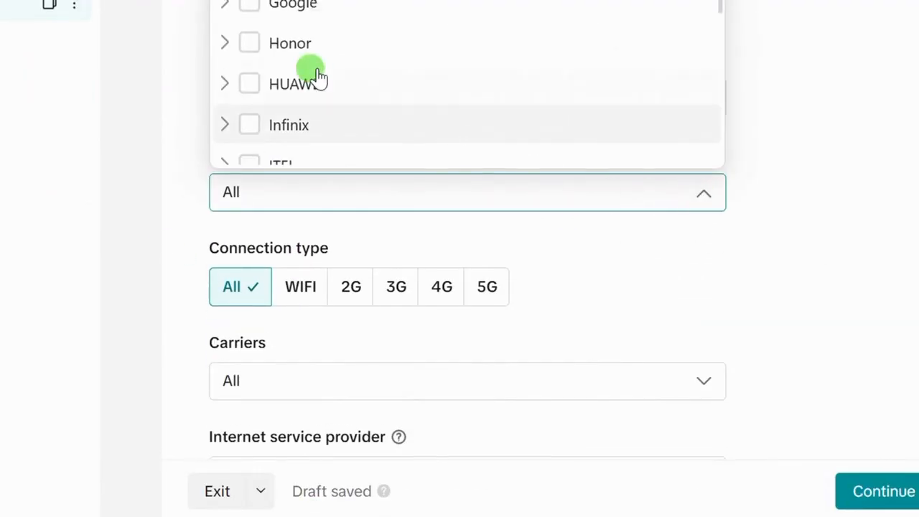
left_click(704, 300)
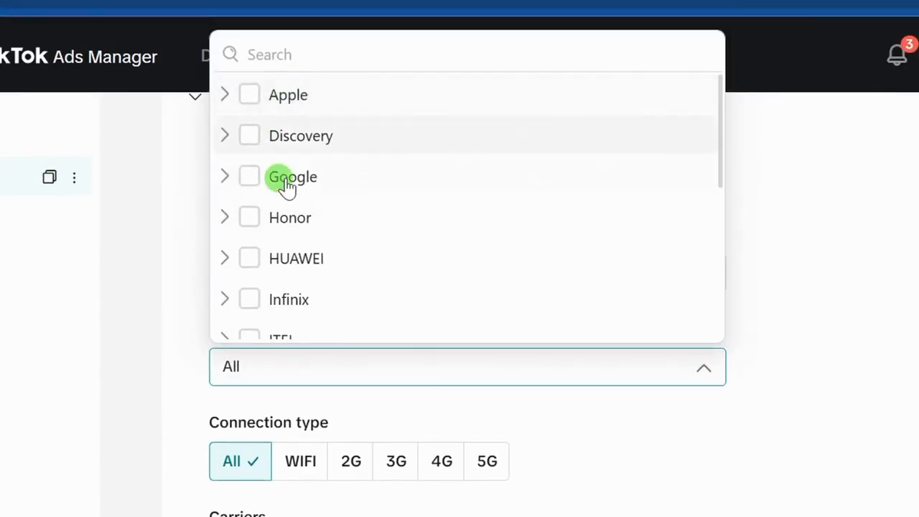
scroll(287, 206, "down", 5)
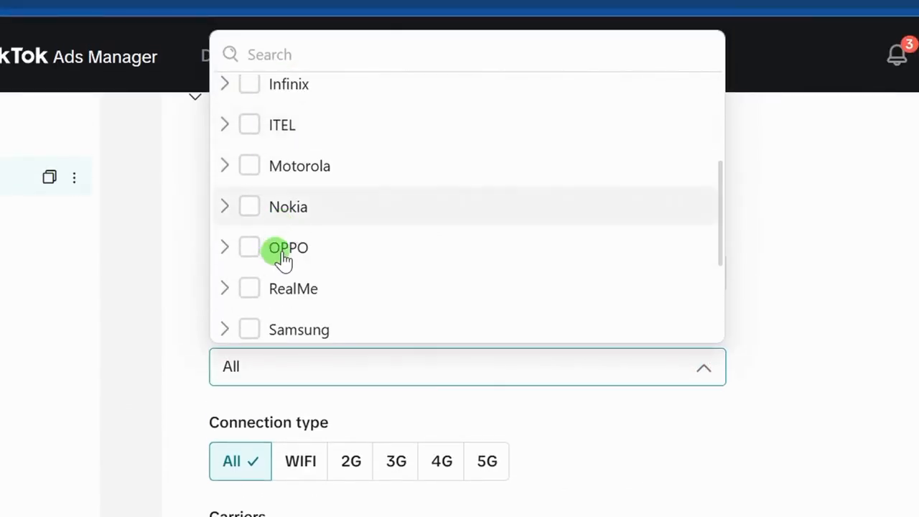
scroll(287, 281, "down", 1)
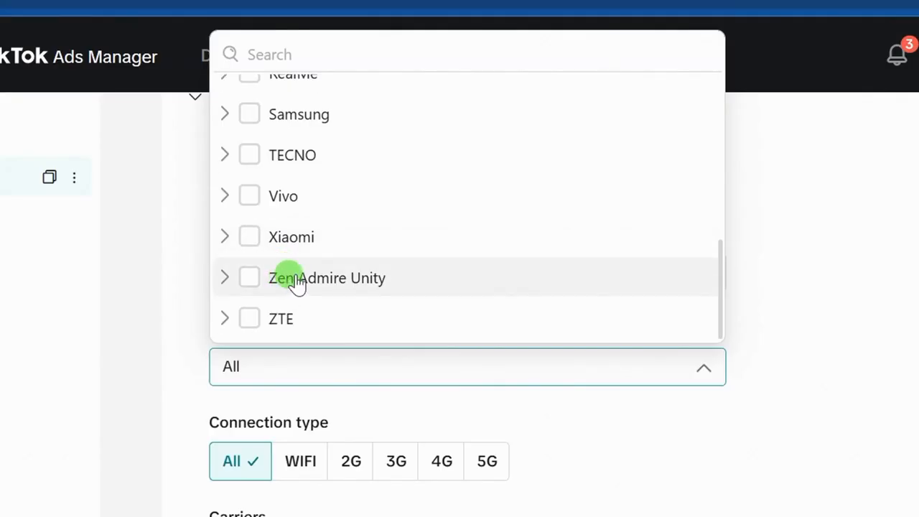
scroll(296, 283, "up", 5)
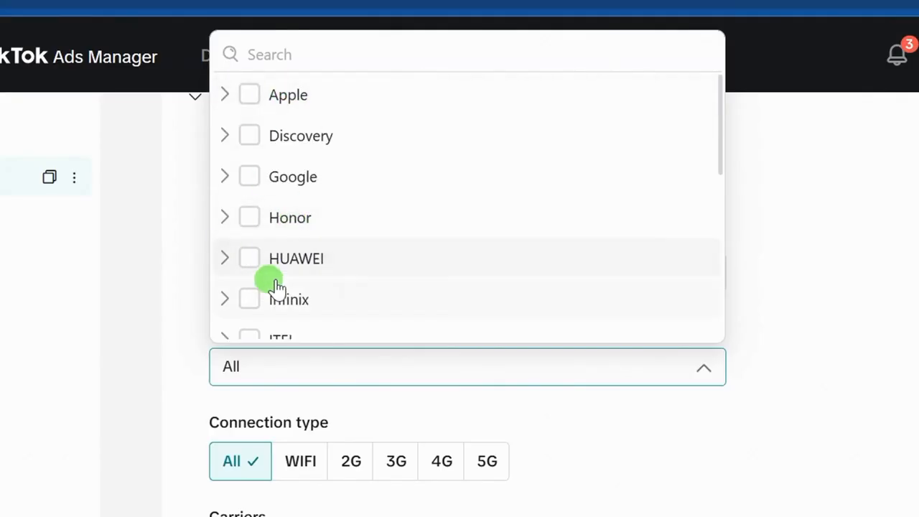
scroll(280, 237, "down", 2)
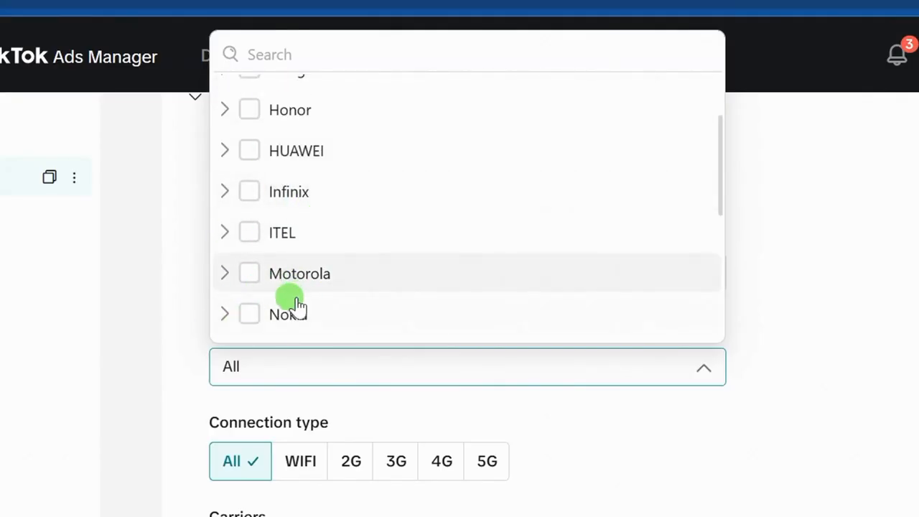
scroll(288, 302, "down", 3)
left_click(175, 317)
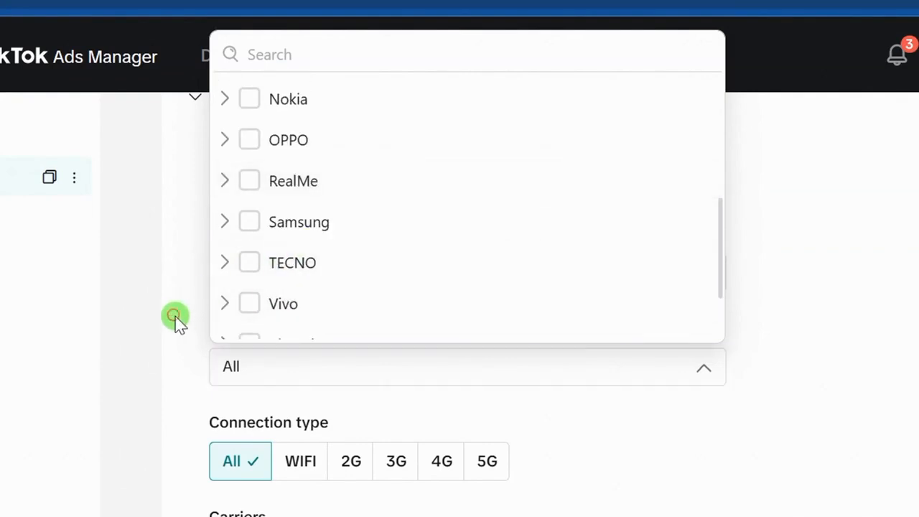
Review the connection type, carriers, internet service provider and device price options, keeping their current settings
scroll(347, 439, "down", 1)
scroll(290, 209, "down", 1)
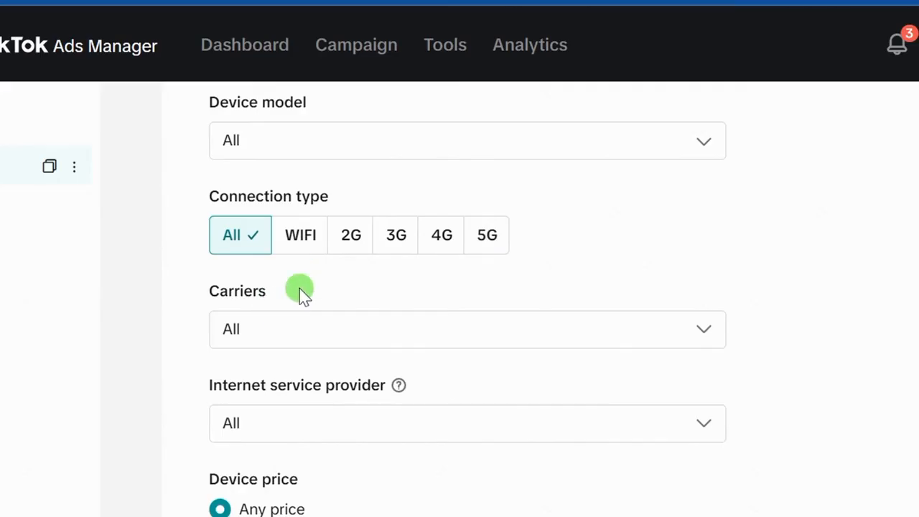
scroll(203, 316, "down", 3)
scroll(200, 305, "up", 2)
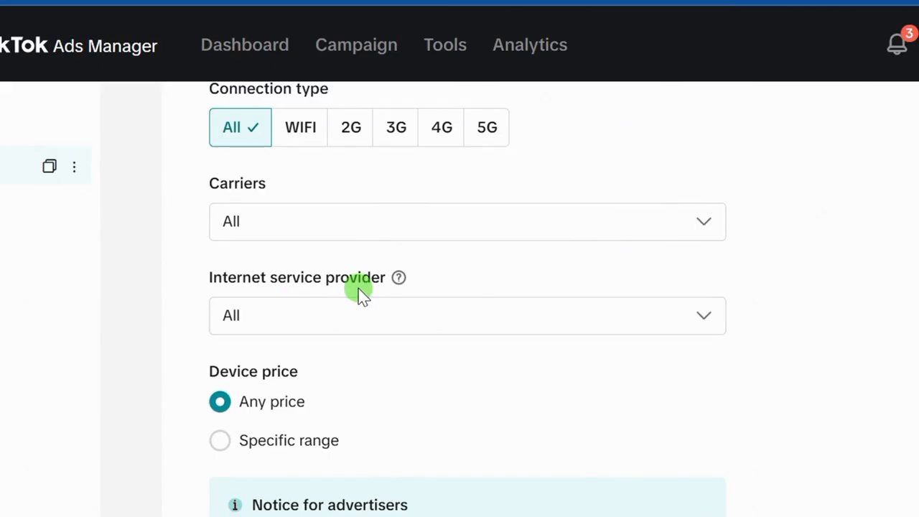
left_click(700, 316)
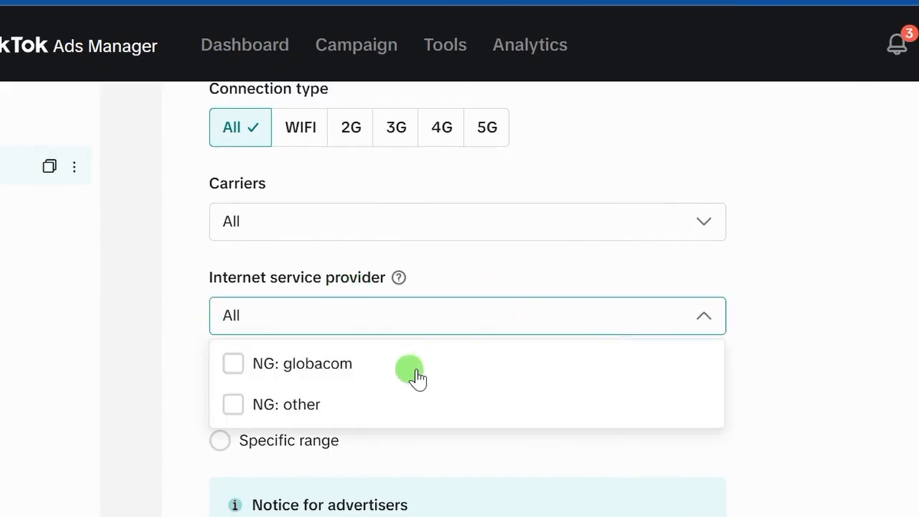
left_click(190, 375)
scroll(194, 344, "down", 2)
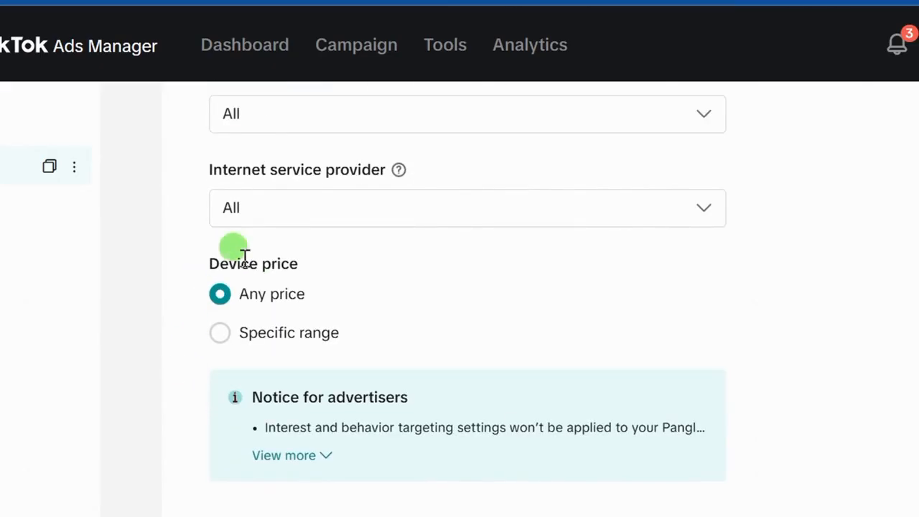
scroll(215, 251, "down", 1)
scroll(248, 154, "down", 2)
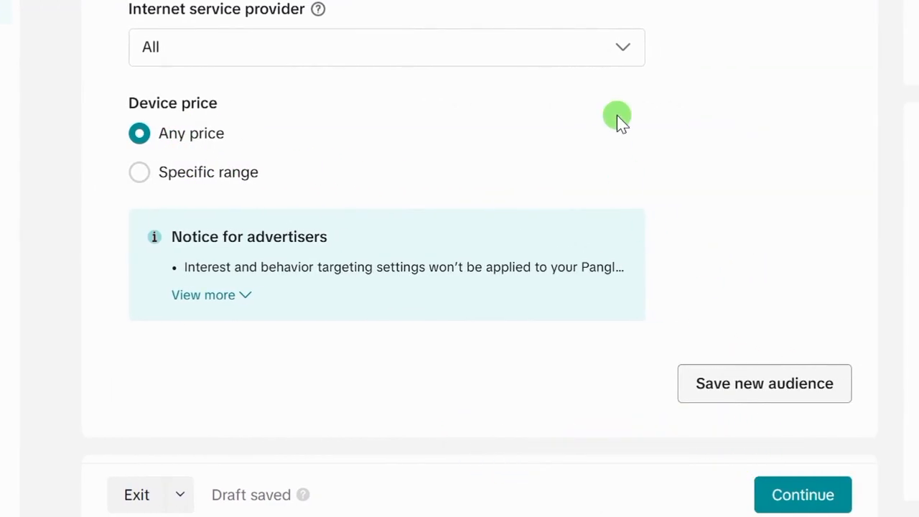
Set the ad group's daily budget to 5,000 NGN under Budget and schedule
scroll(347, 391, "down", 2)
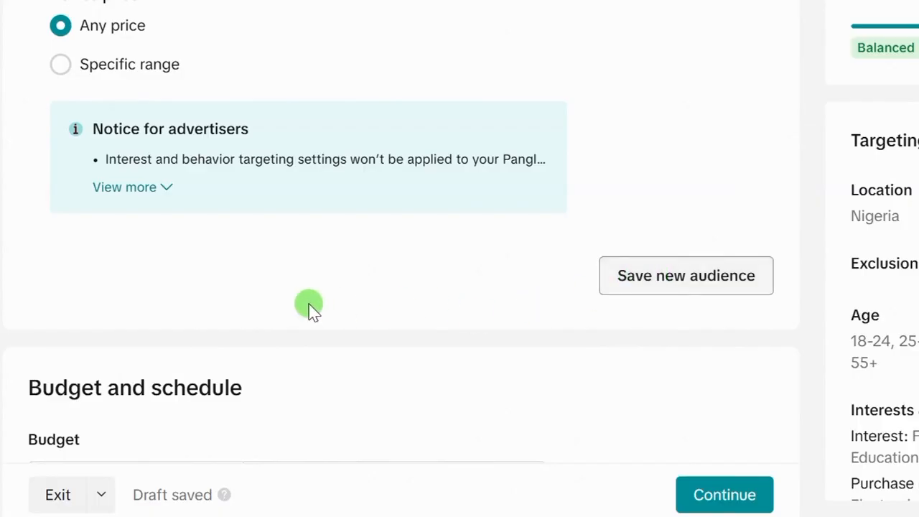
scroll(258, 328, "down", 3)
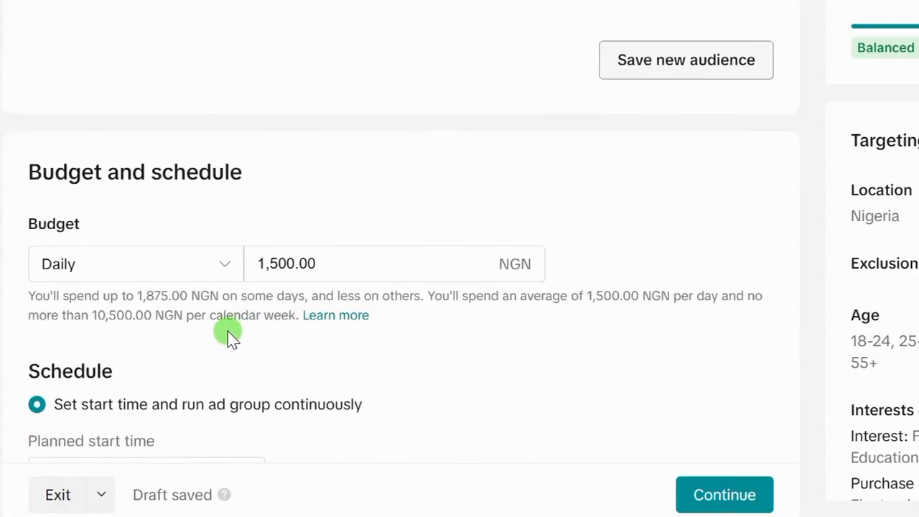
scroll(225, 332, "down", 1)
scroll(215, 328, "up", 2)
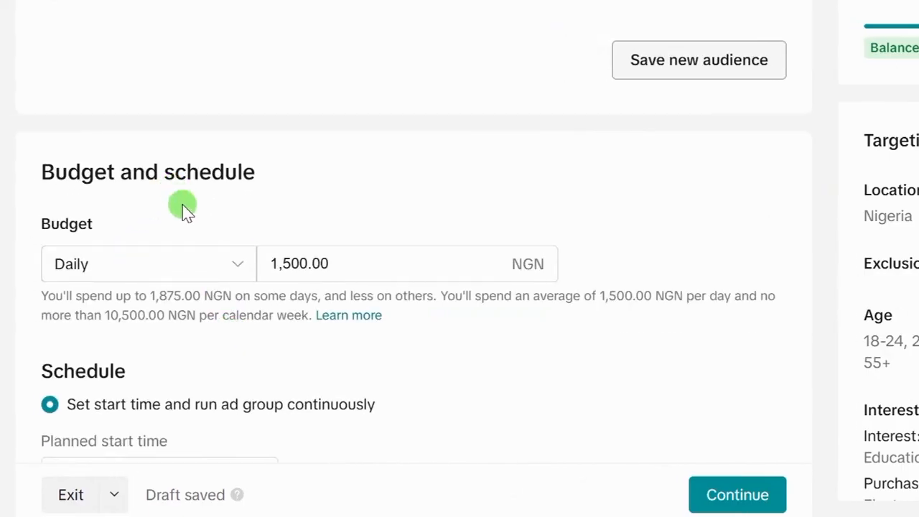
scroll(185, 234, "down", 1)
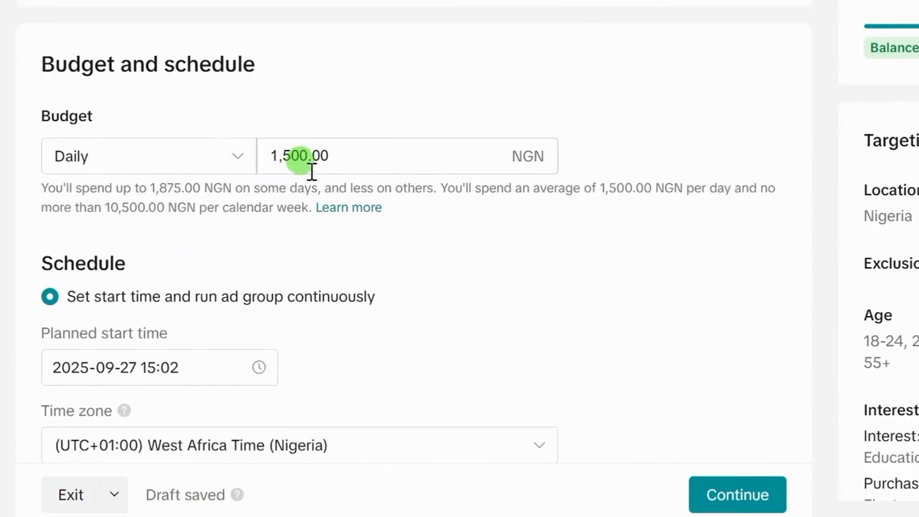
left_click_drag(310, 155, 270, 154)
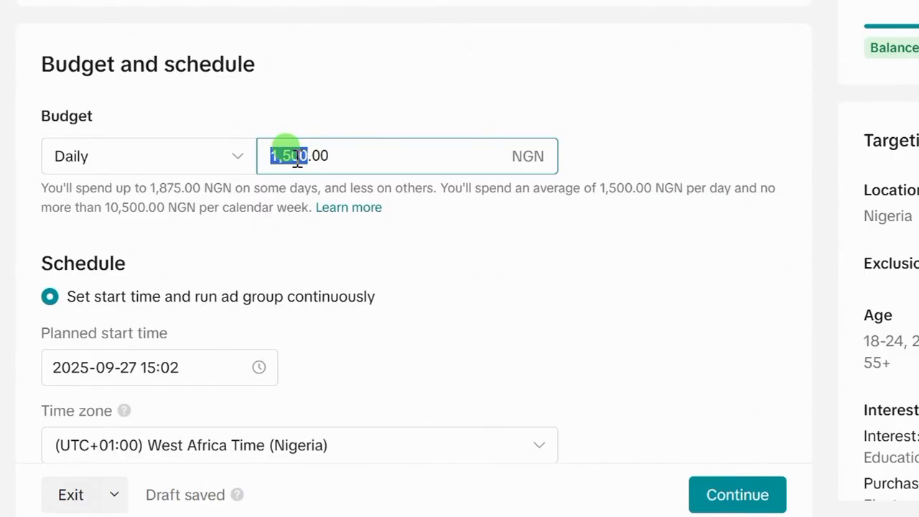
type("500")
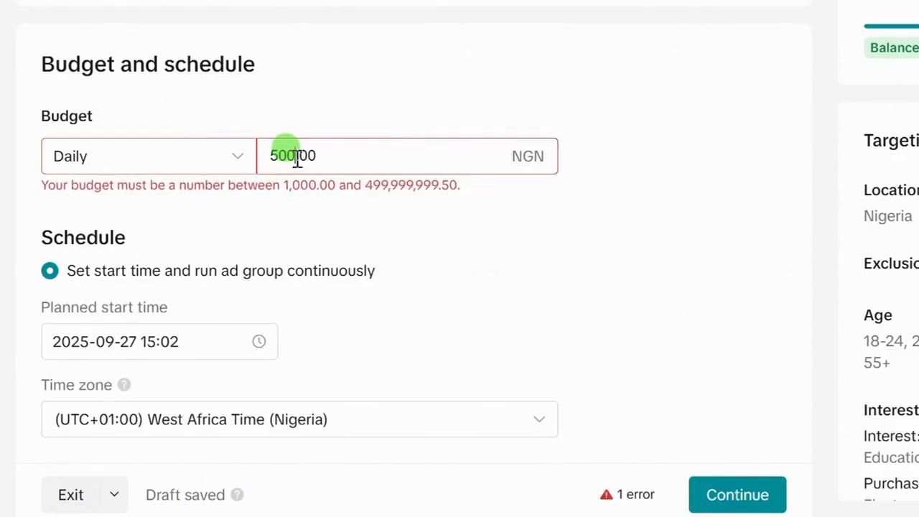
type("0")
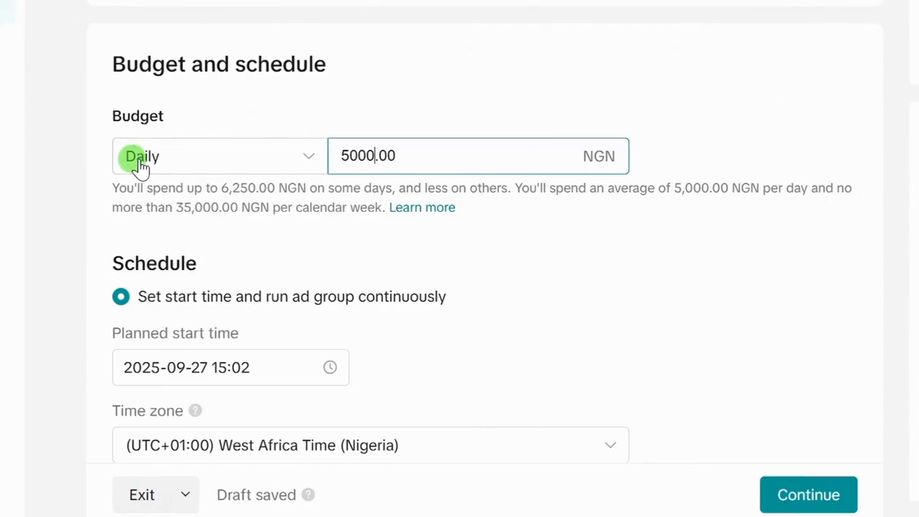
left_click(189, 176)
Switch the ad group's schedule from running continuously to a set start and end time
scroll(191, 184, "down", 3)
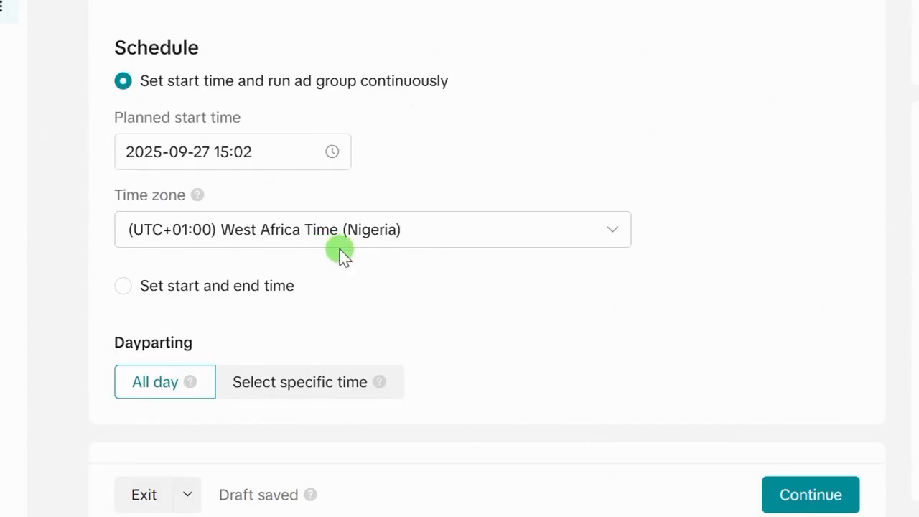
scroll(316, 302, "down", 3)
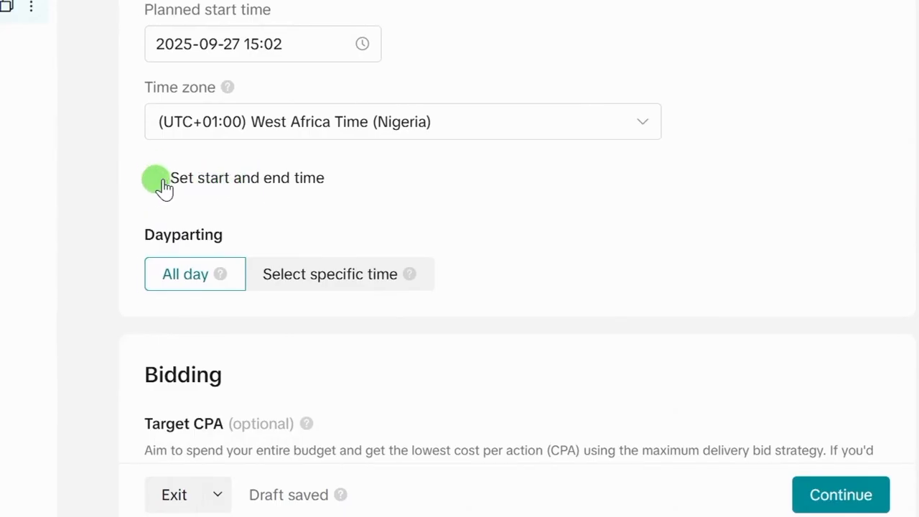
left_click(153, 188)
scroll(184, 219, "down", 5)
scroll(190, 231, "up", 5)
scroll(188, 231, "up", 3)
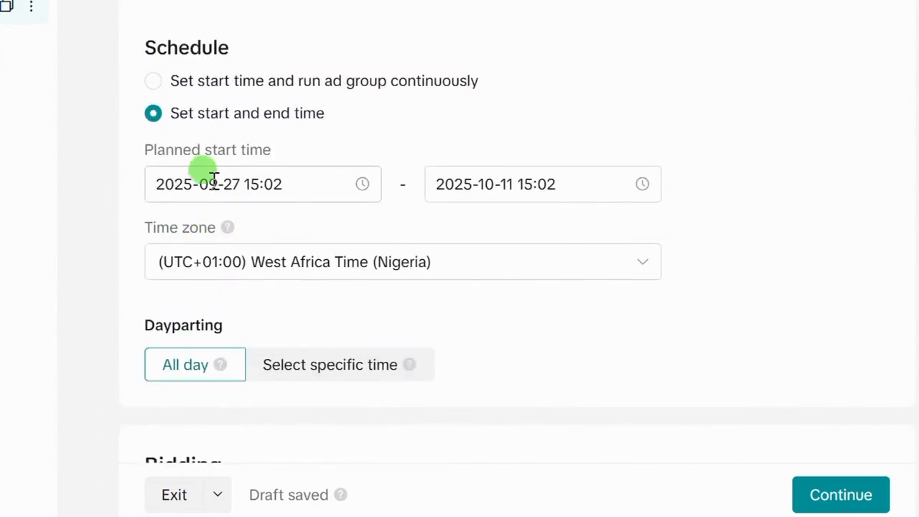
Browse the schedule's end date calendar from September to November 2025 without picking another date
left_click(521, 183)
scroll(578, 438, "down", 1)
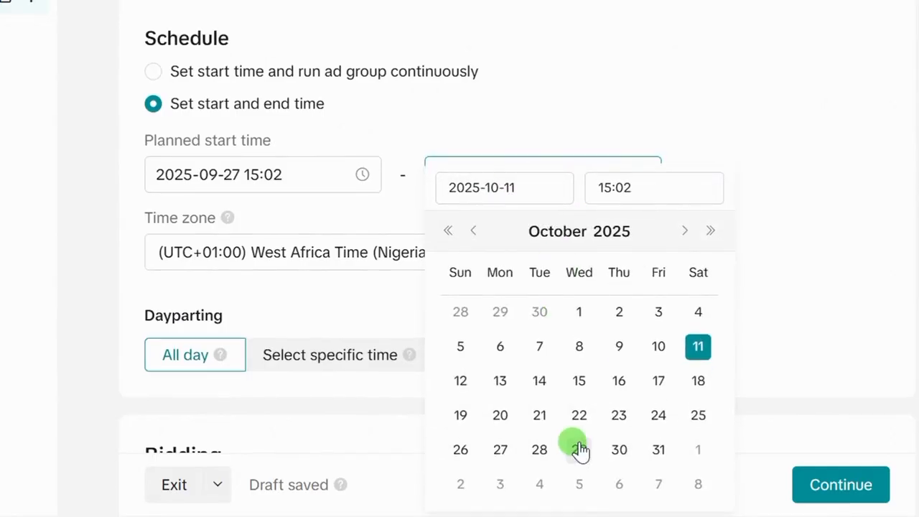
left_click(474, 230)
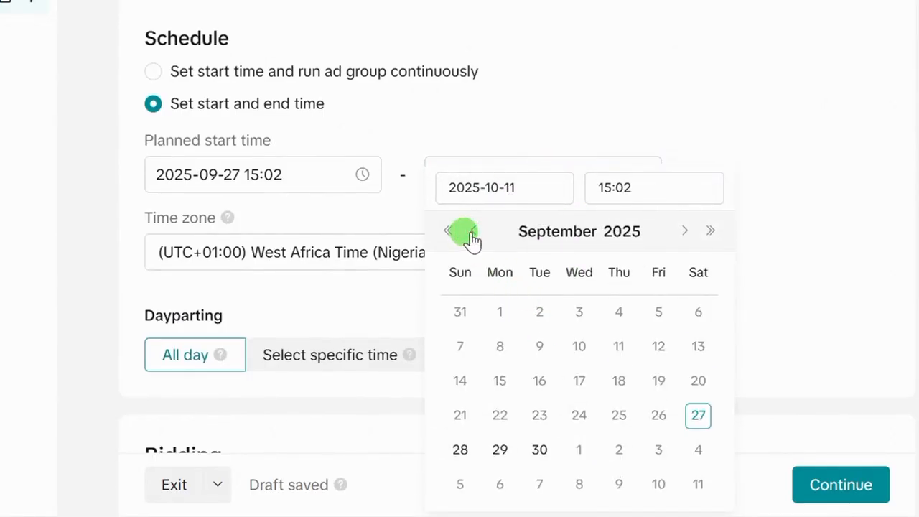
left_click(684, 230)
left_click(684, 230)
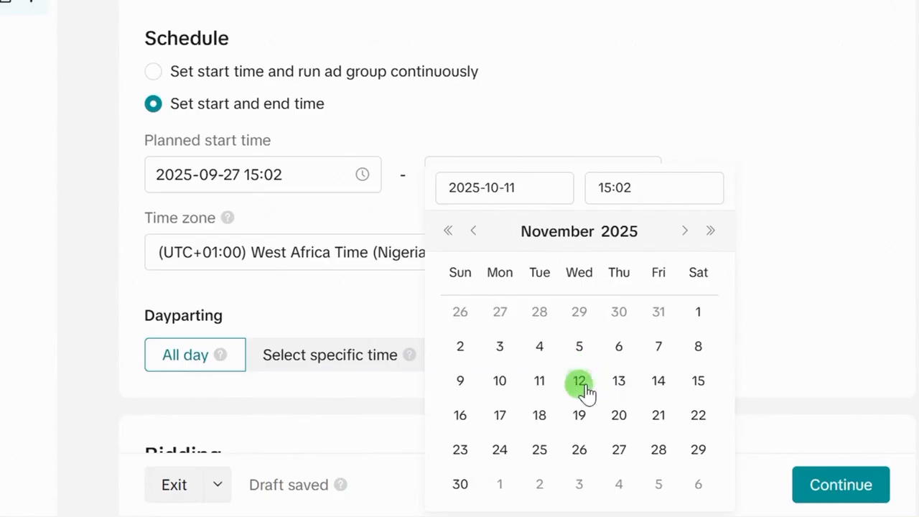
left_click(124, 327)
Keep dayparting at All day, leave the target CPA empty and continue to the ad setup
scroll(215, 180, "down", 3)
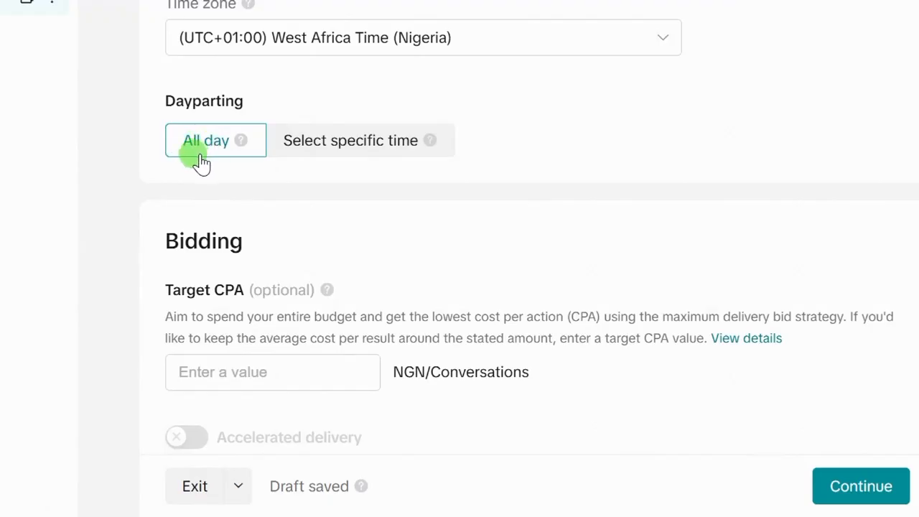
scroll(156, 226, "down", 3)
scroll(155, 233, "up", 2)
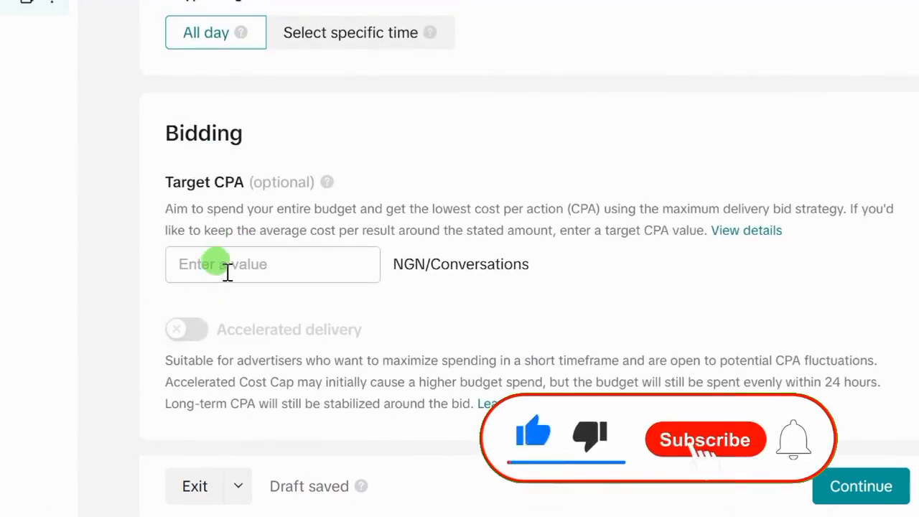
scroll(230, 288, "down", 2)
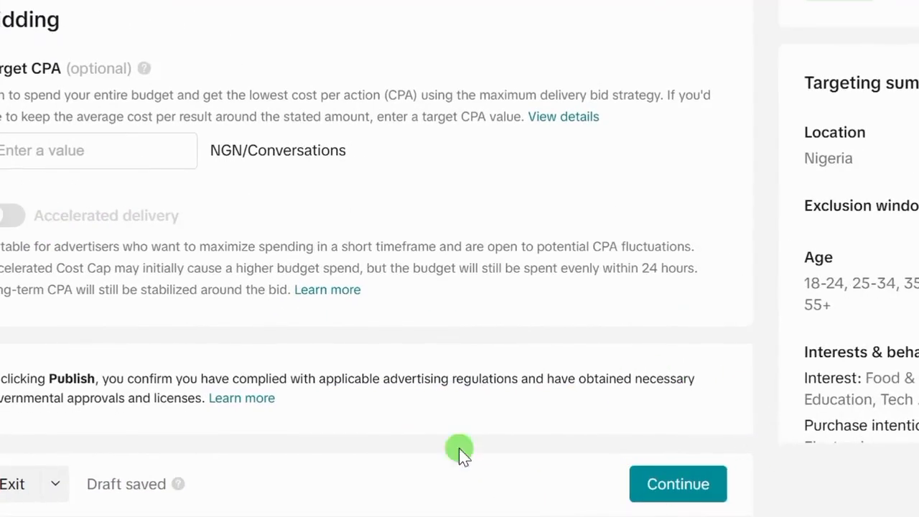
left_click(762, 489)
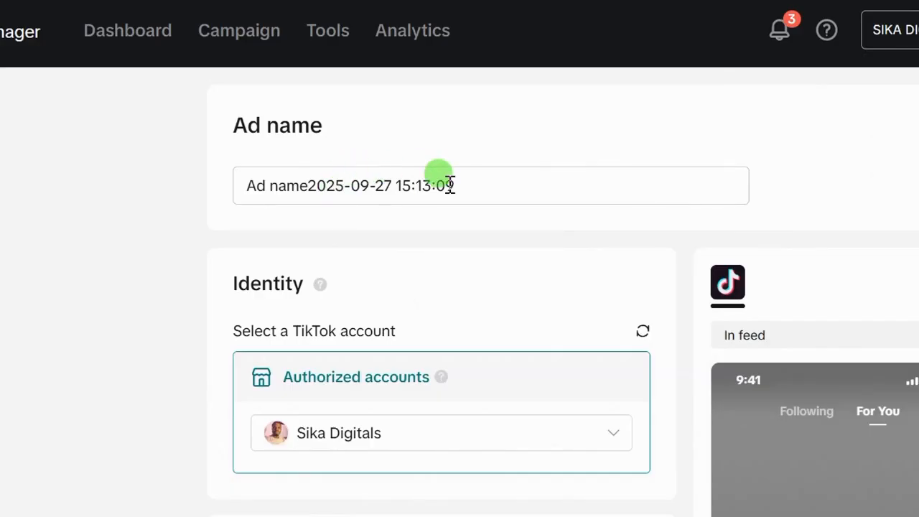
Rename the ad as Sales Ad
left_click_drag(463, 185, 232, 179)
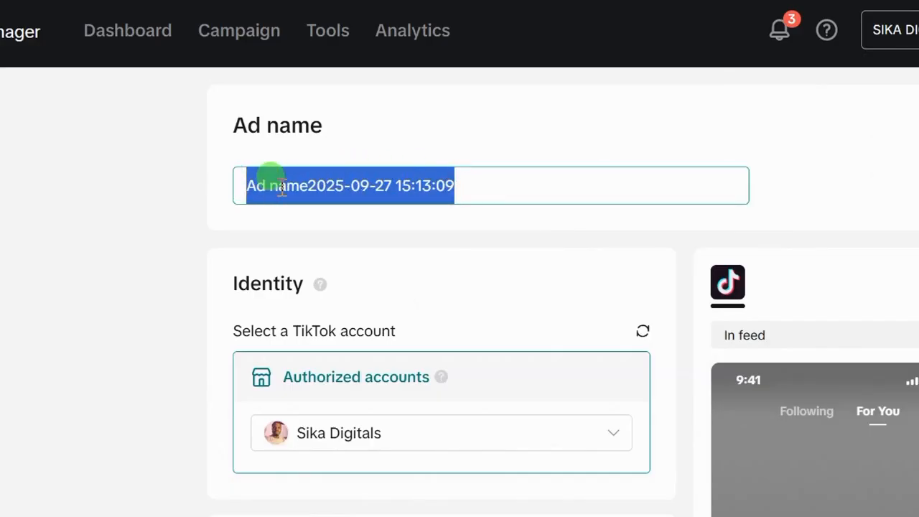
type("Sales Ad")
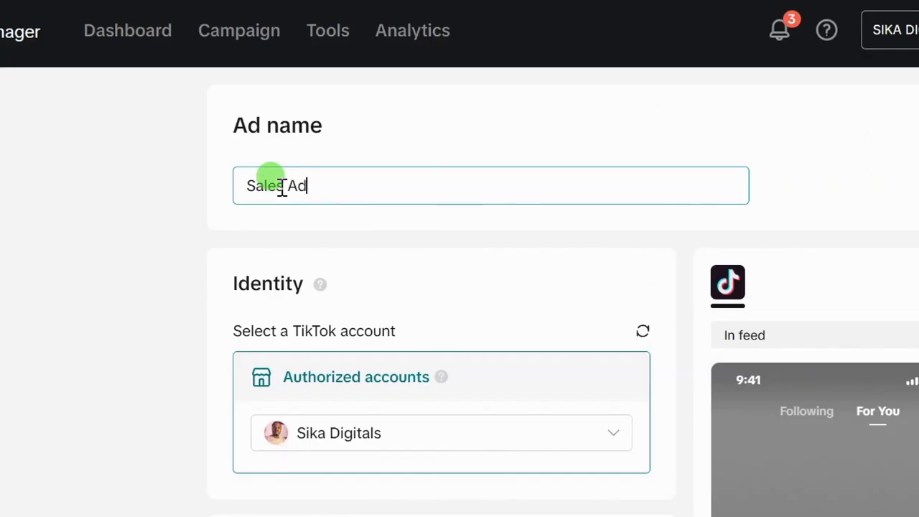
left_click(209, 273)
Review the authorized TikTok accounts available for the ad's identity, keeping the current selection
scroll(244, 216, "down", 2)
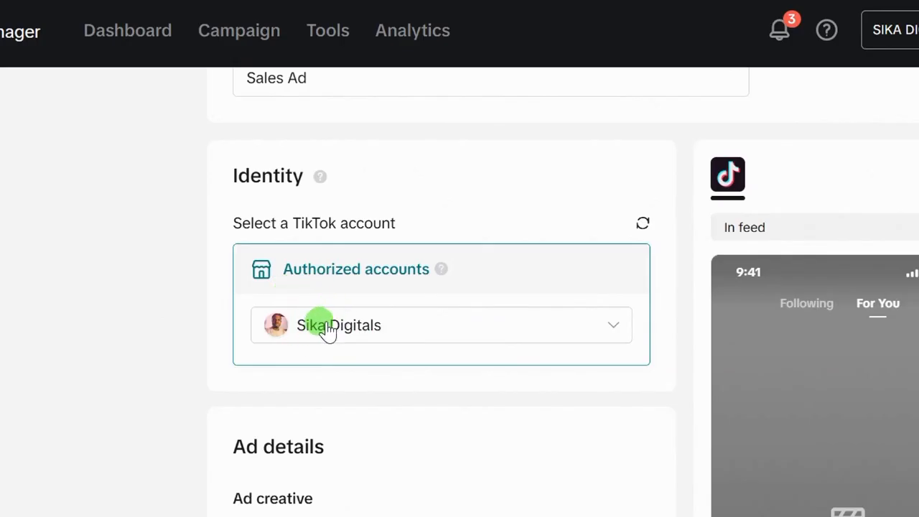
scroll(327, 332, "down", 2)
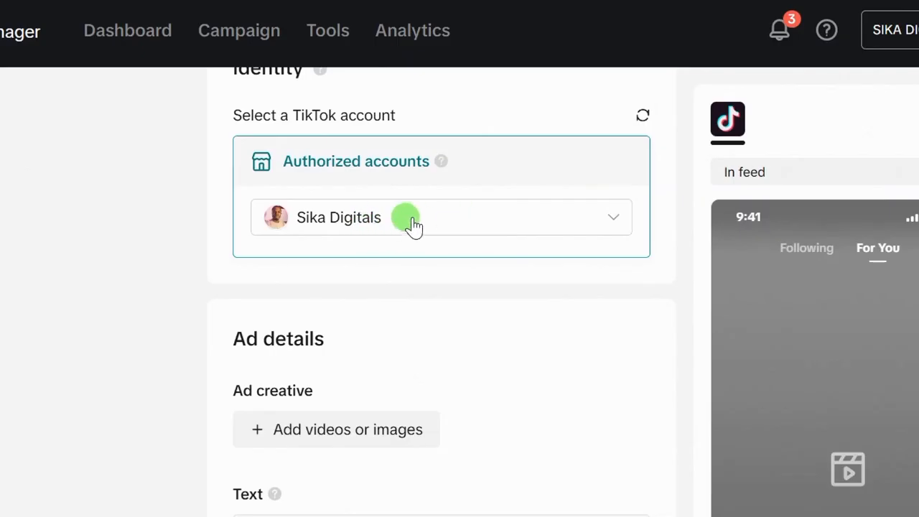
left_click(610, 220)
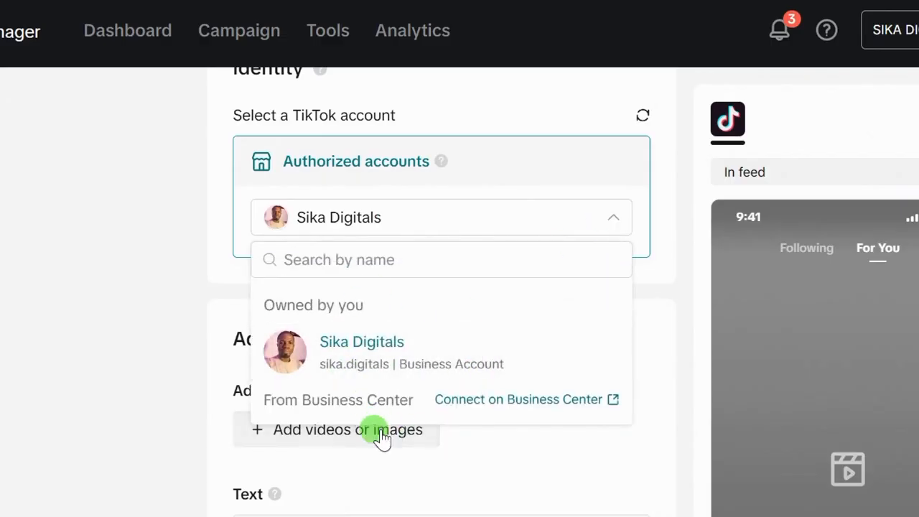
left_click(189, 333)
Add the recommended 52-second TikTok post about earning 2,000 Naira per day as the ad creative
scroll(273, 298, "down", 2)
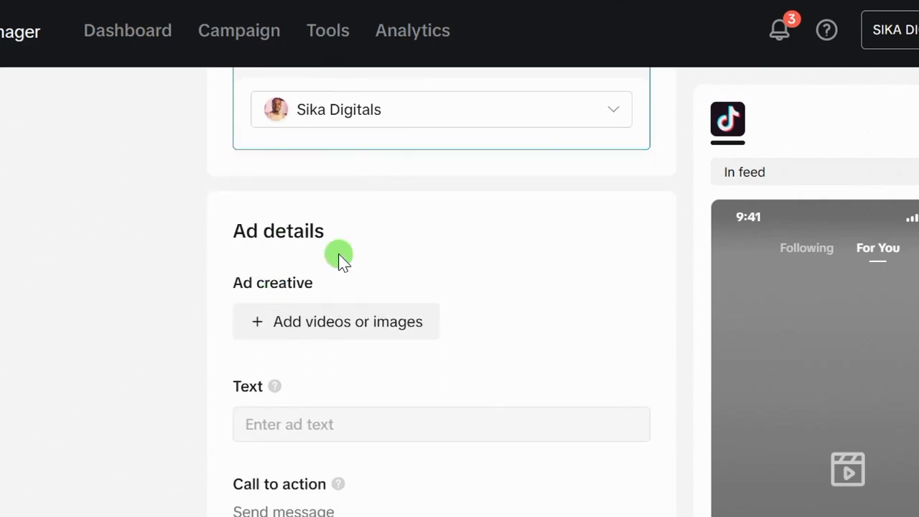
scroll(251, 151, "down", 2)
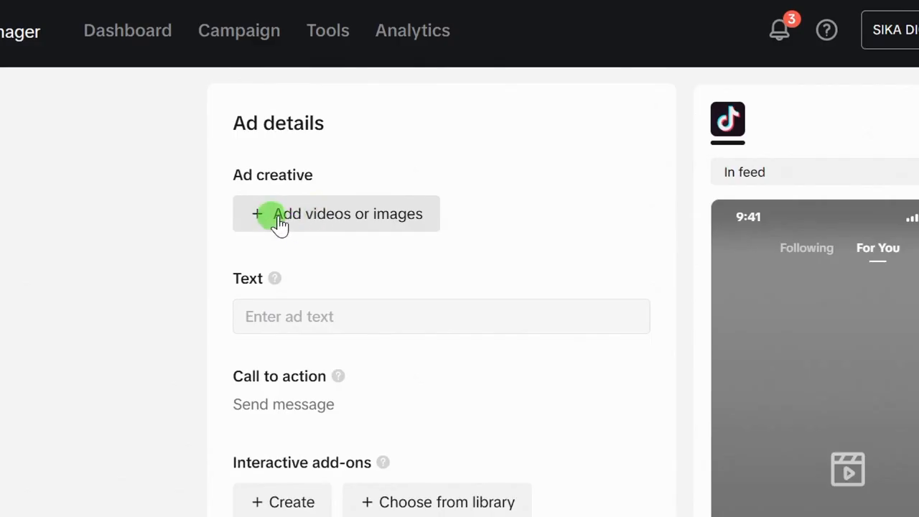
left_click(326, 212)
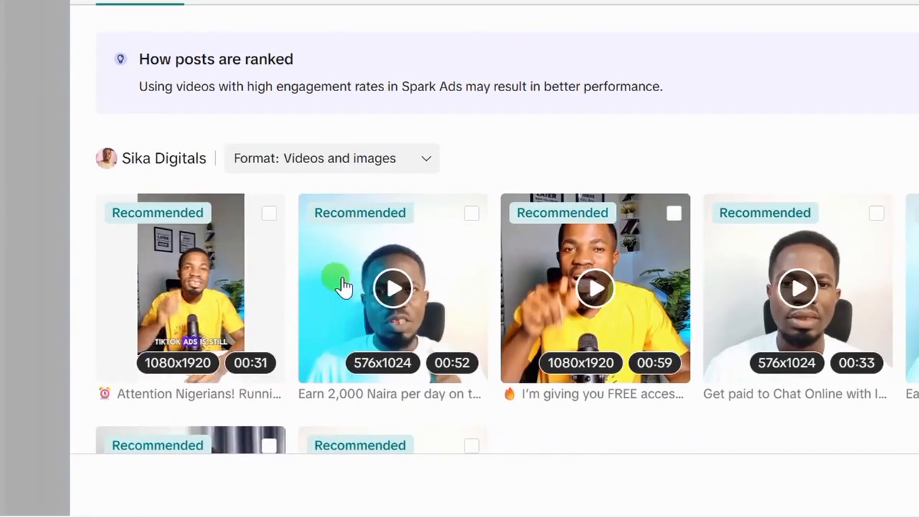
left_click(382, 309)
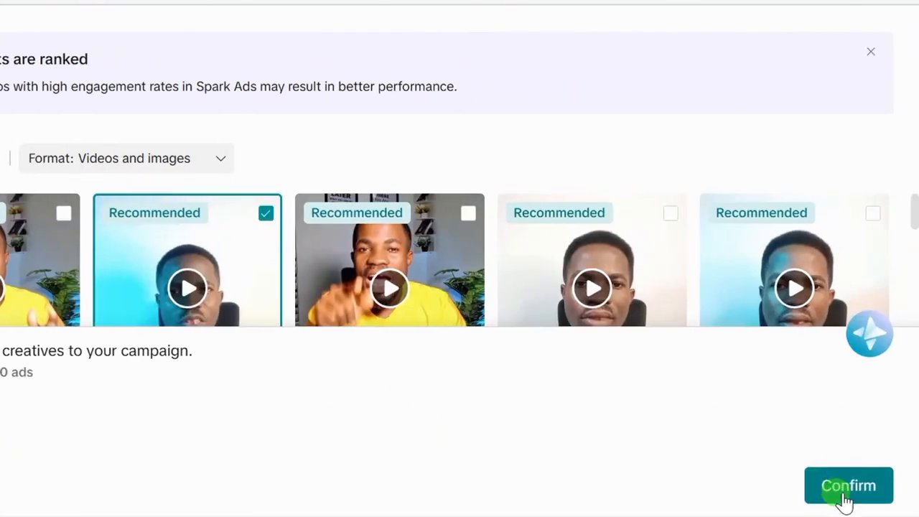
left_click(846, 485)
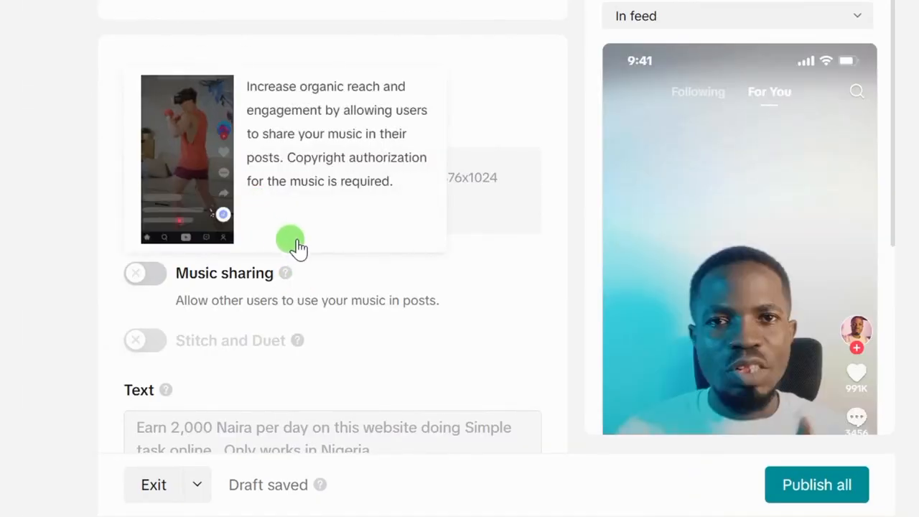
Create a welcome message reading "Hi, thanks for contacting us. which of our cars do you want to buy today?" and turn off suggested questions
scroll(297, 246, "down", 5)
scroll(244, 303, "down", 3)
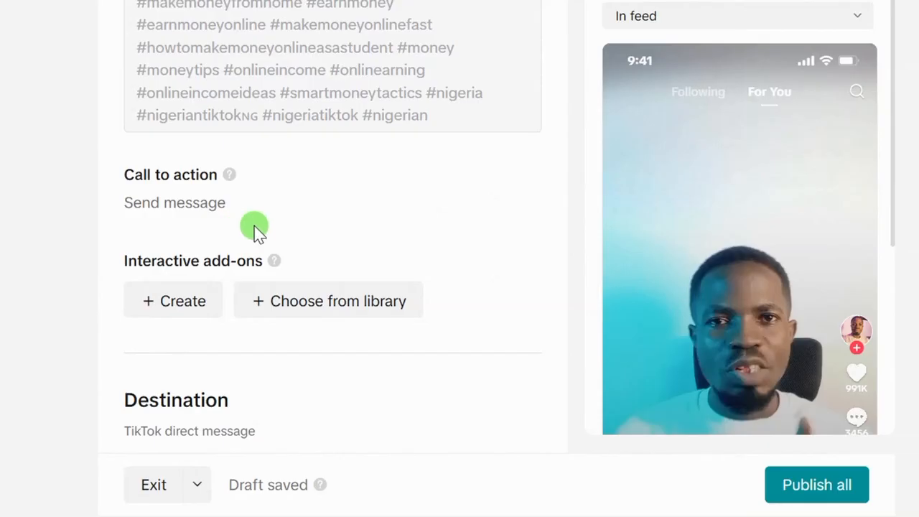
scroll(285, 236, "down", 3)
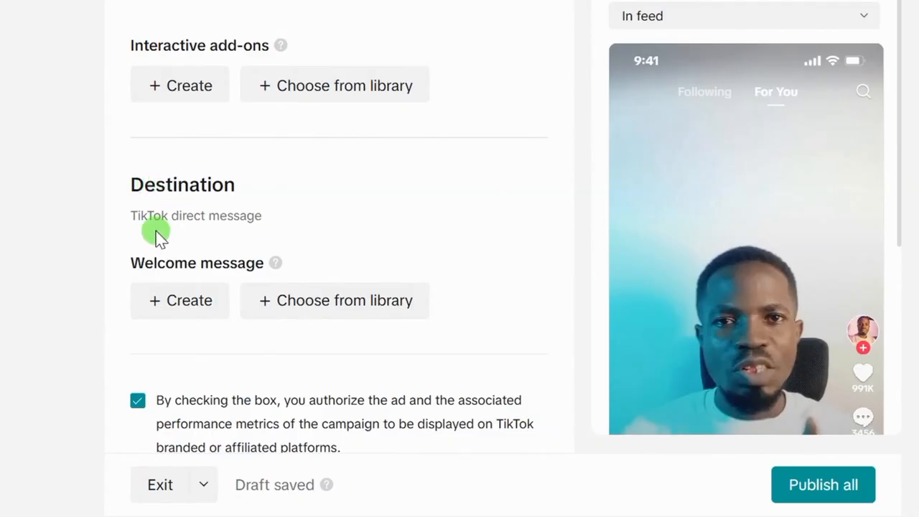
scroll(241, 224, "down", 2)
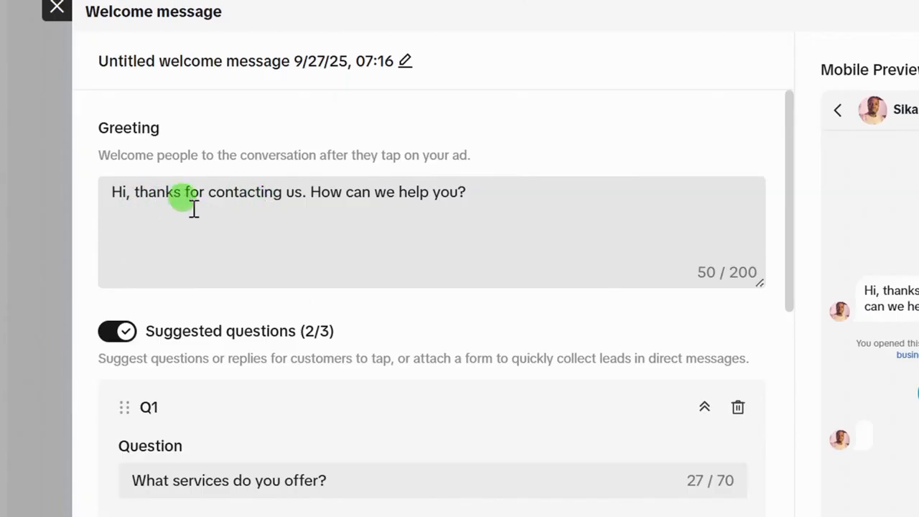
left_click_drag(458, 193, 311, 193)
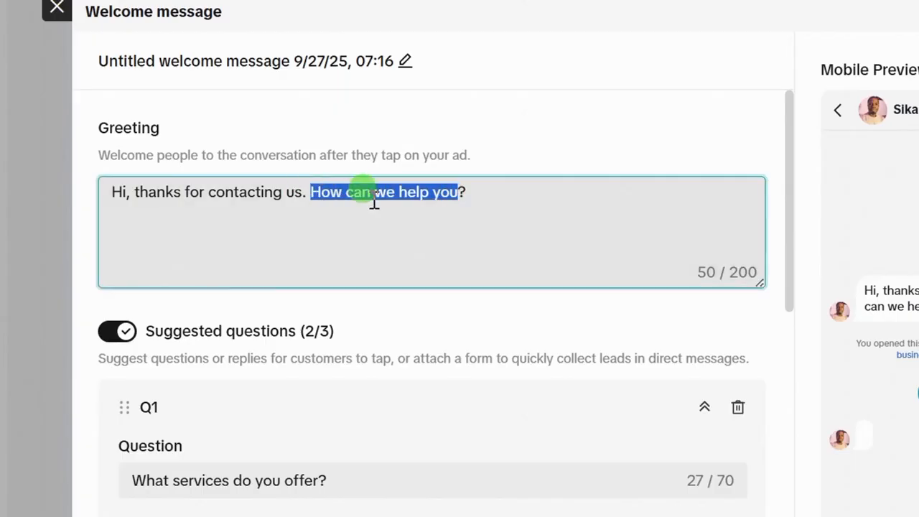
type("which")
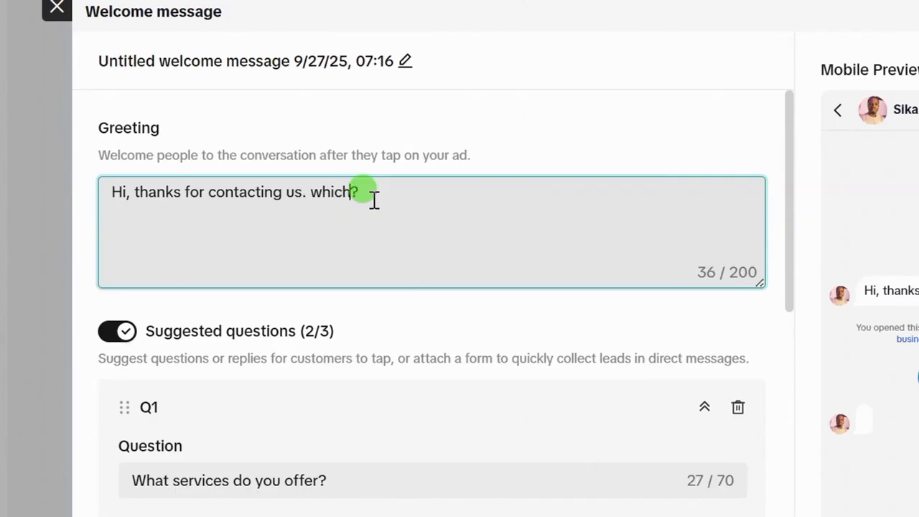
type(" of our cars do you want to buy")
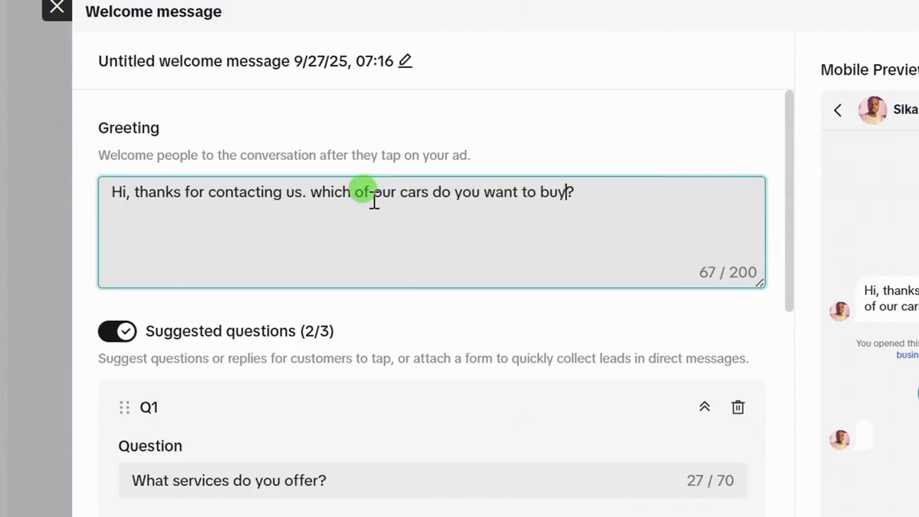
type("oday")
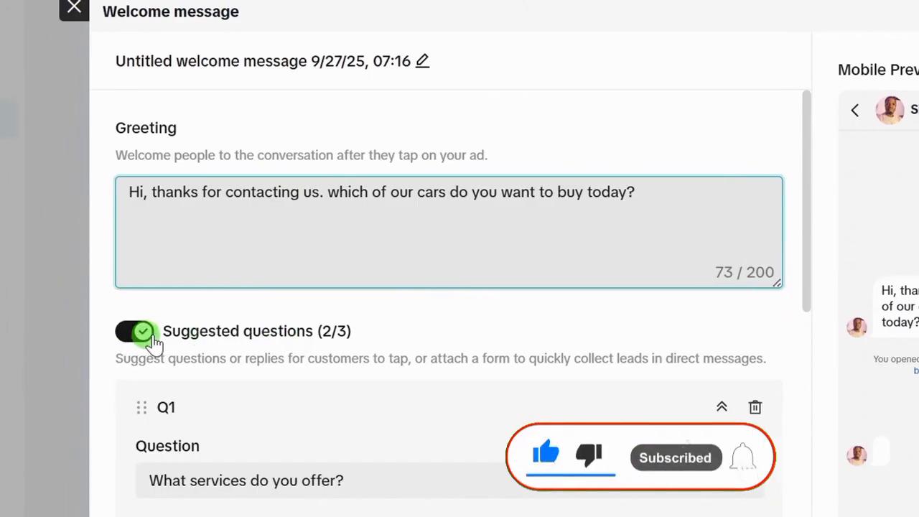
left_click(137, 333)
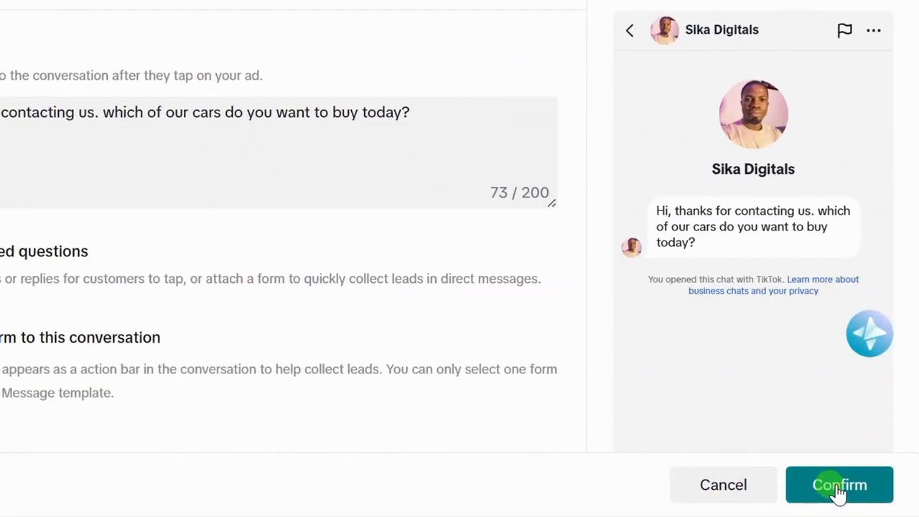
left_click(836, 492)
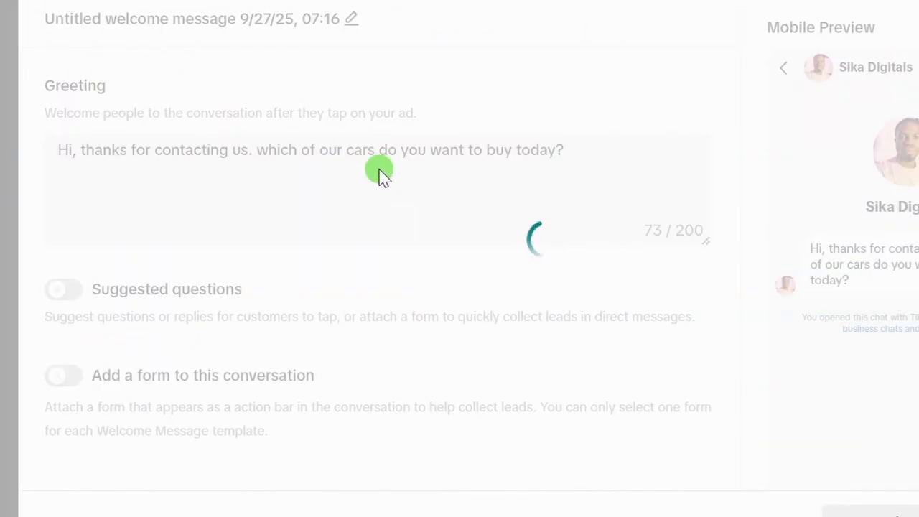
Review the optional TikTok events tracking and third-party tracking URL settings
scroll(297, 251, "down", 5)
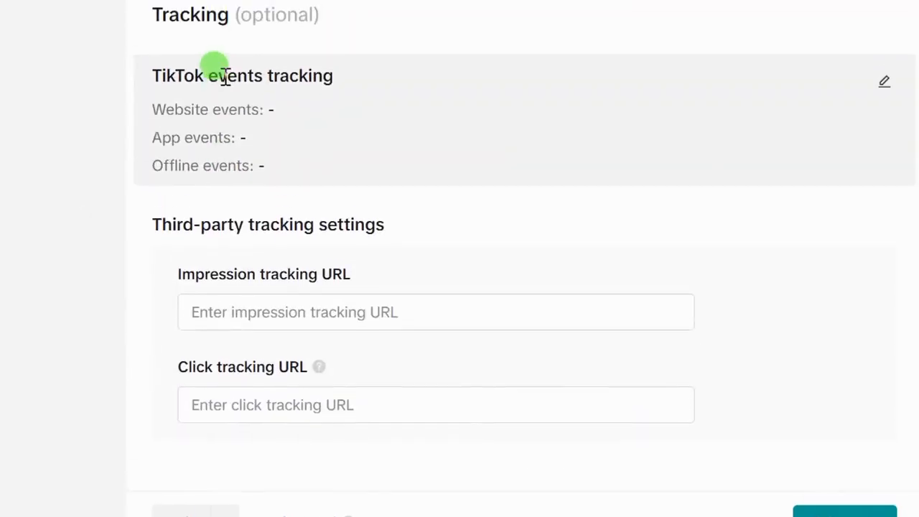
scroll(224, 75, "up", 1)
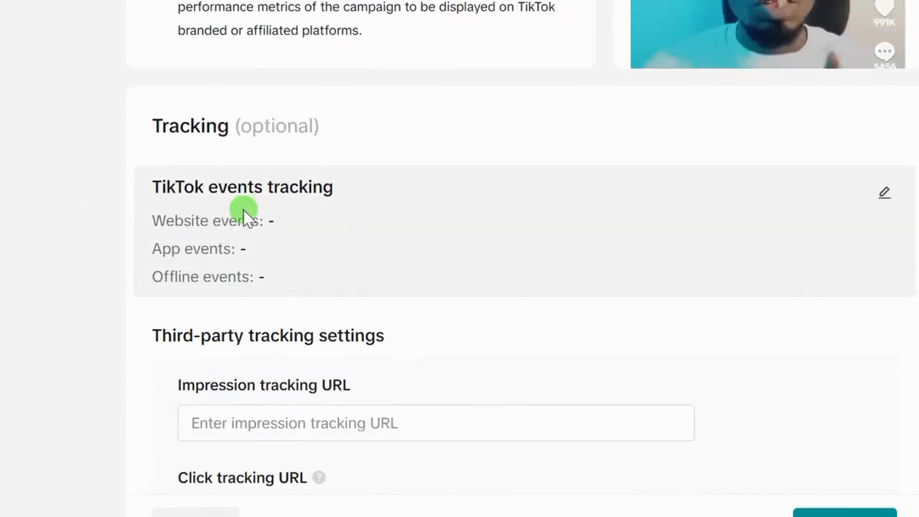
scroll(273, 238, "down", 3)
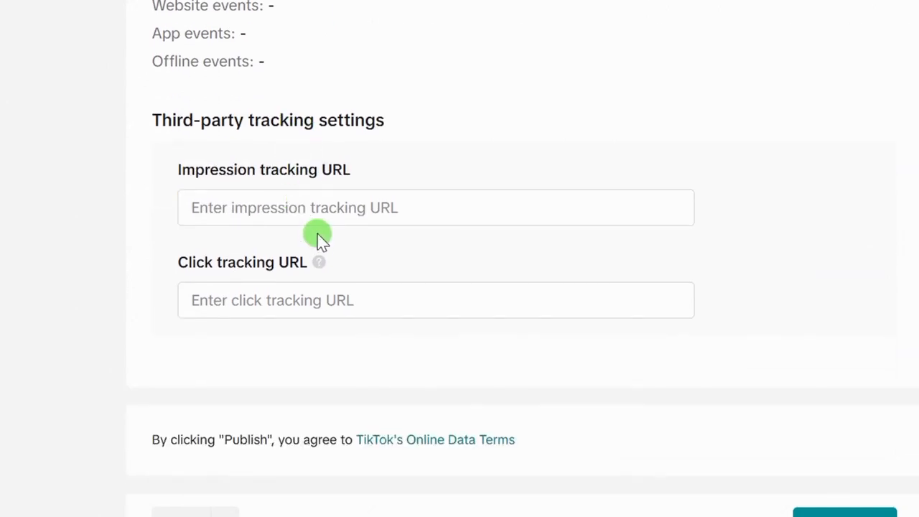